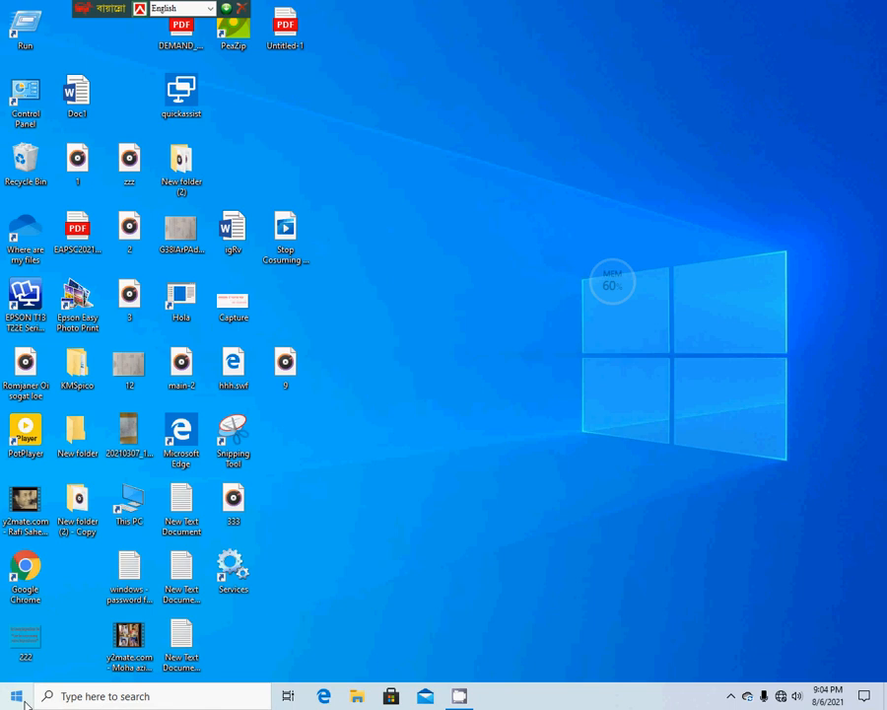
Open Snip & Sketch and move its window down, away from the upper edge of the screen
left_click(16, 696)
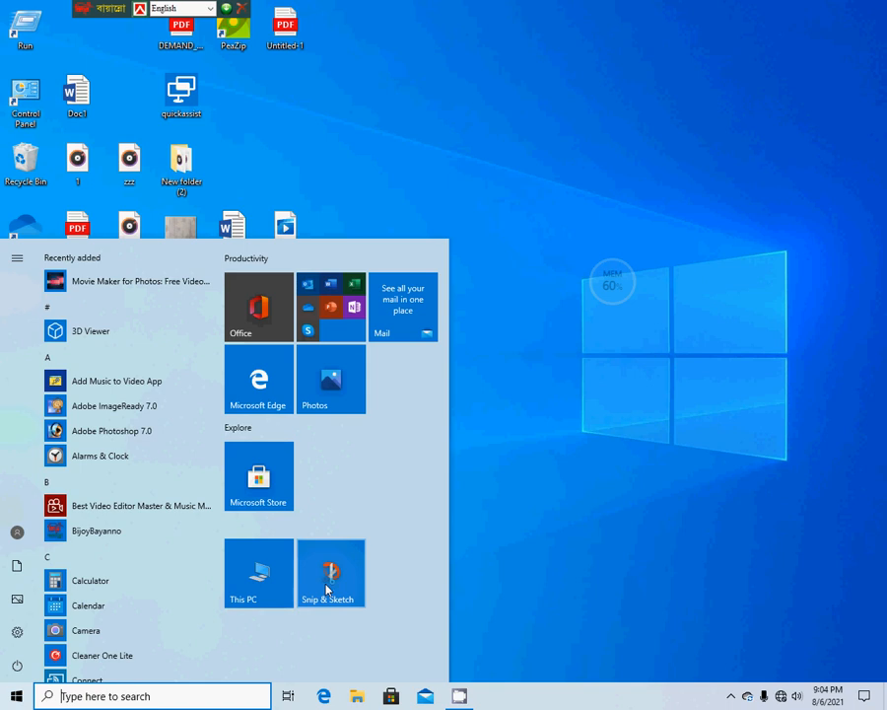
left_click(329, 590)
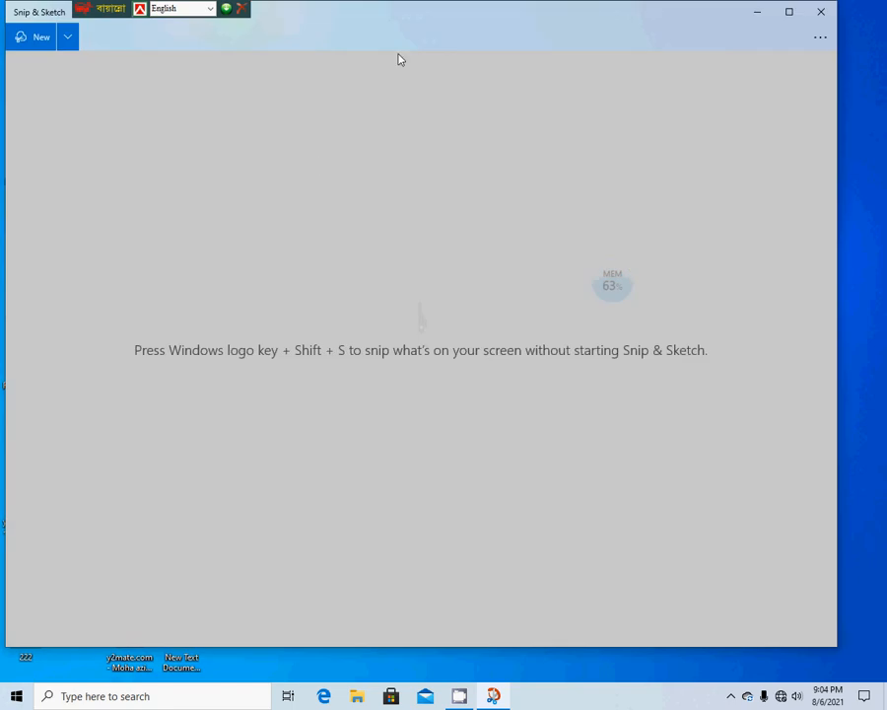
left_click_drag(404, 6, 461, 158)
left_click_drag(254, 168, 214, 128)
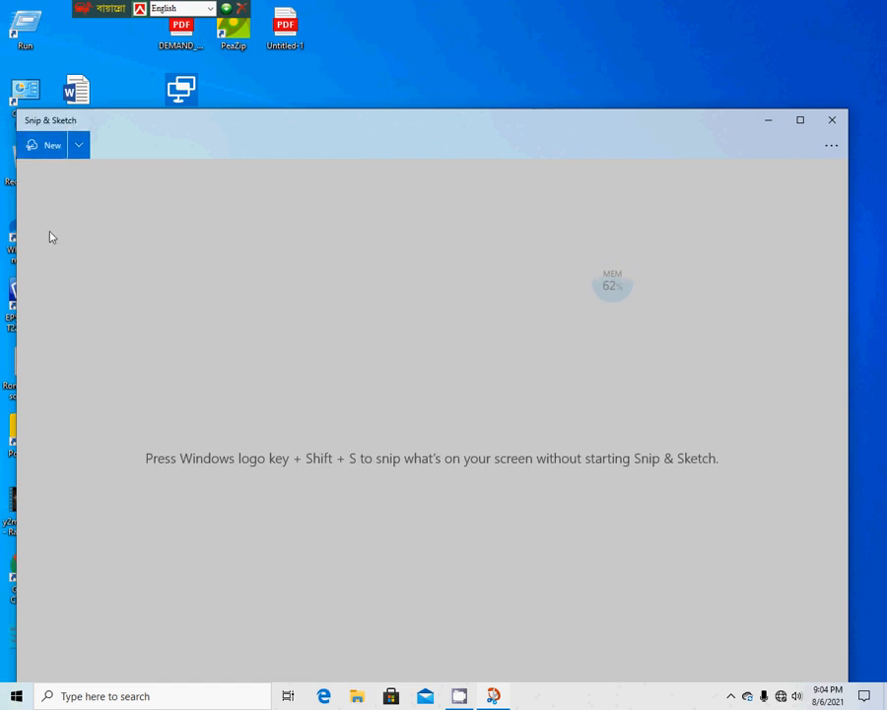
Capture a rectangular snip of the desktop area with all the icons and move the snip's window up so the whole image shows
key("ctrl+n")
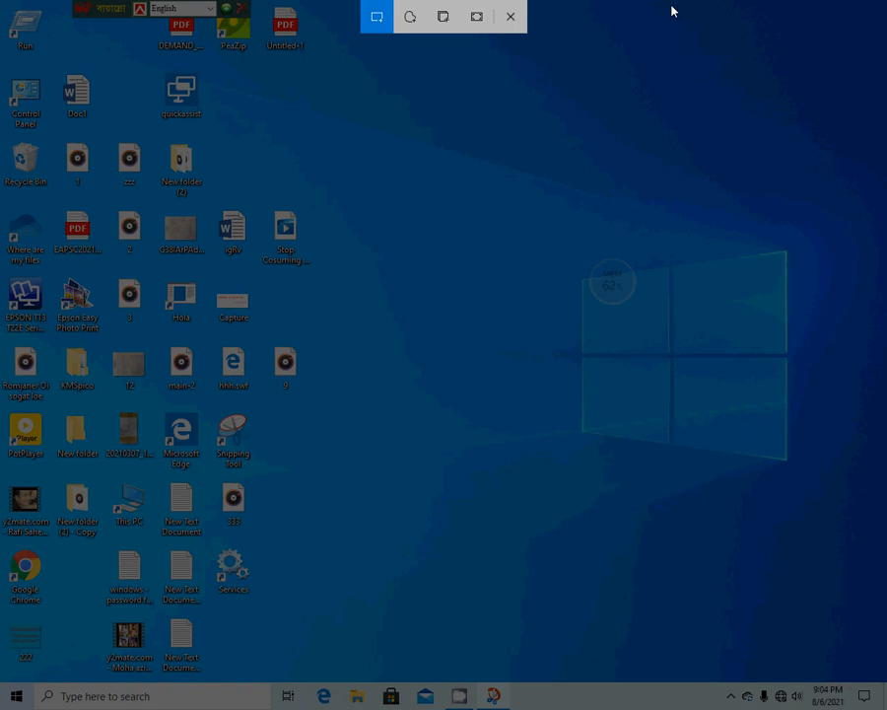
left_click_drag(330, 3, 3, 697)
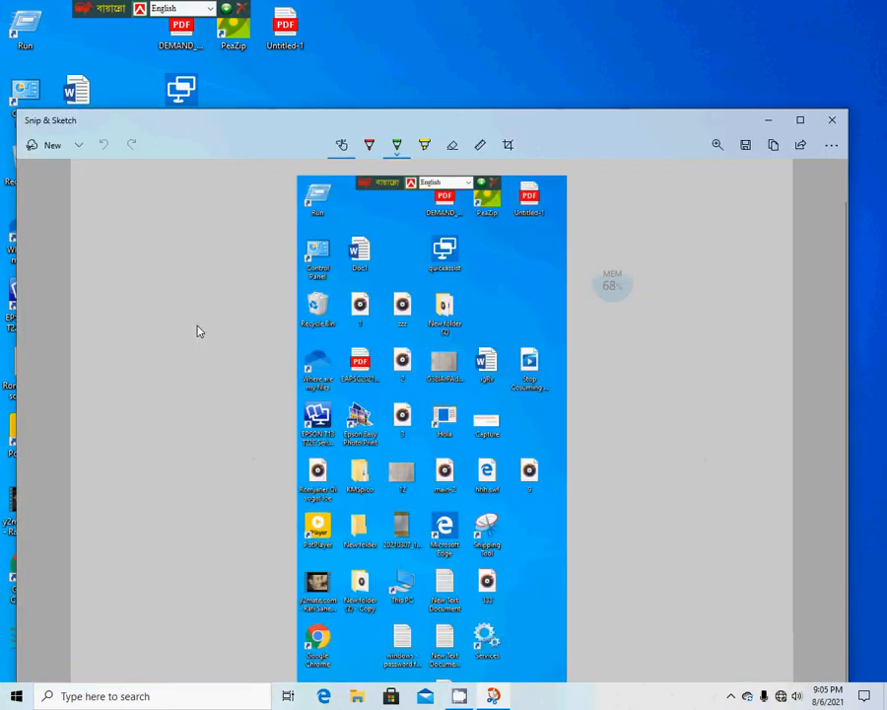
left_click_drag(328, 123, 327, 90)
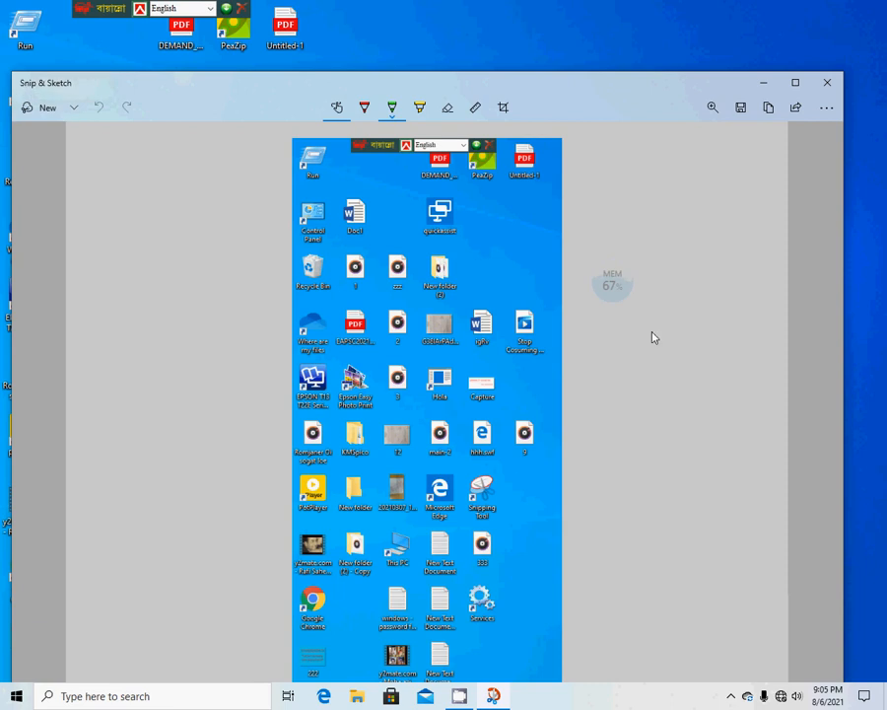
mouse_move(545, 82)
left_mouse_down()
mouse_move(535, 69)
mouse_move(530, 6)
mouse_move(541, 24)
left_mouse_up()
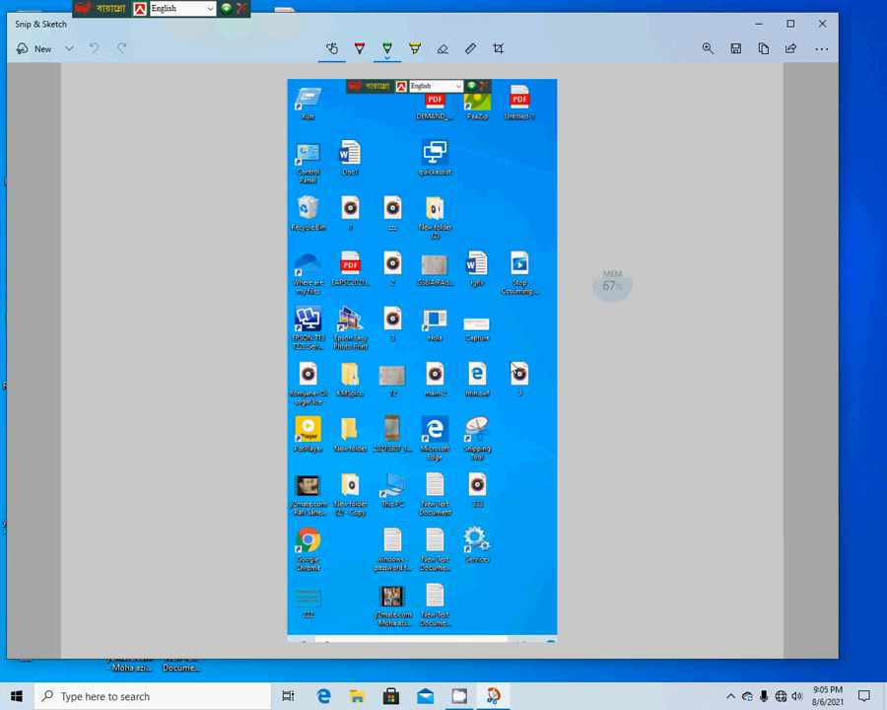
Toggle touch writing off and on, scribble green pencil strokes around the New folder (2) icon, and erase them
left_click(332, 52)
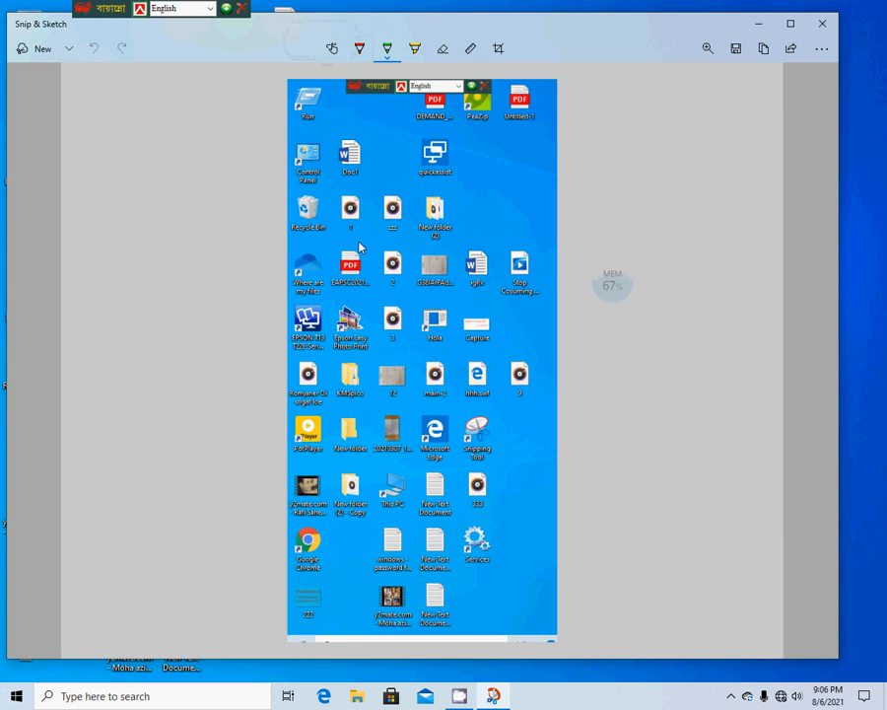
left_click(385, 175)
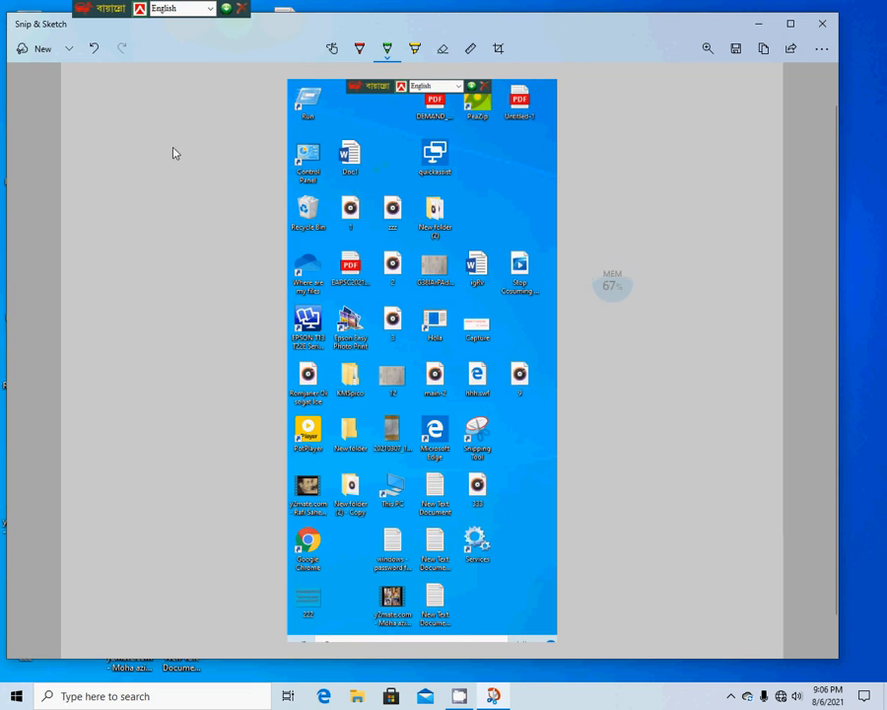
left_click(332, 49)
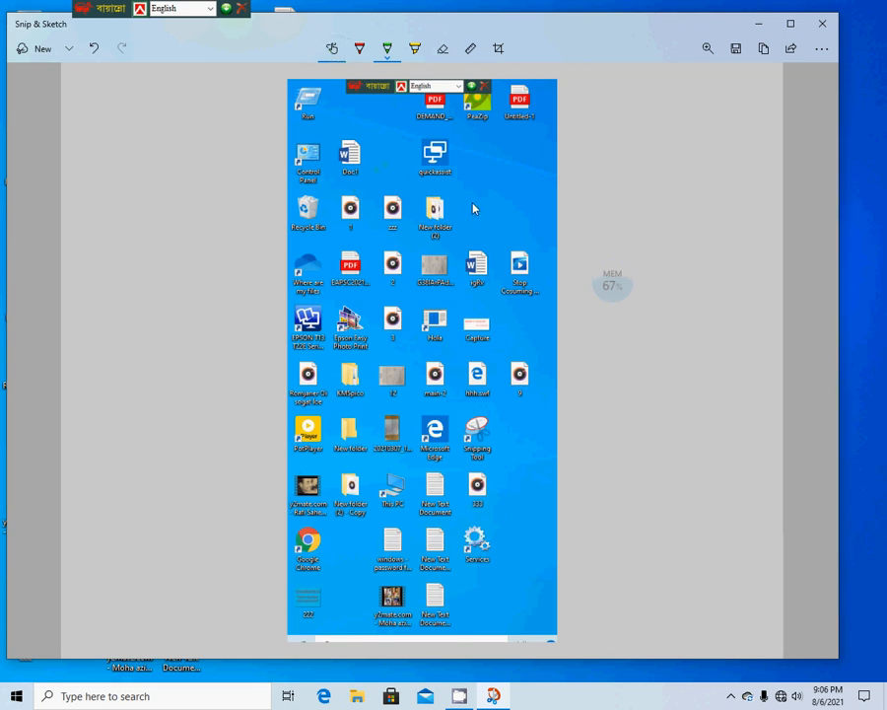
left_click_drag(471, 206, 473, 237)
mouse_move(497, 188)
left_mouse_down()
mouse_move(453, 235)
mouse_move(461, 282)
mouse_move(408, 295)
mouse_move(433, 169)
mouse_move(431, 239)
left_mouse_up()
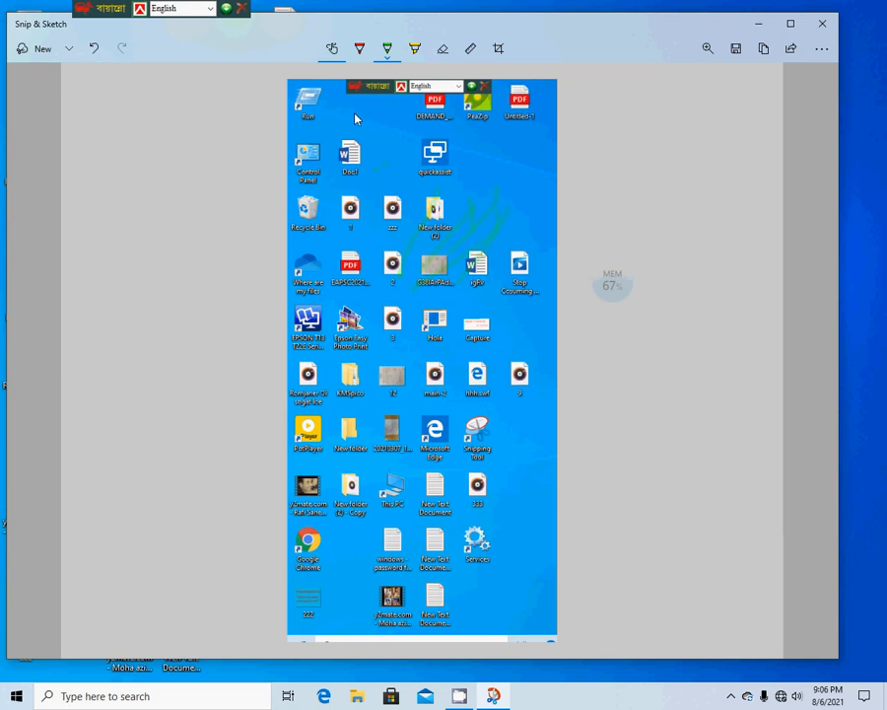
left_click(445, 55)
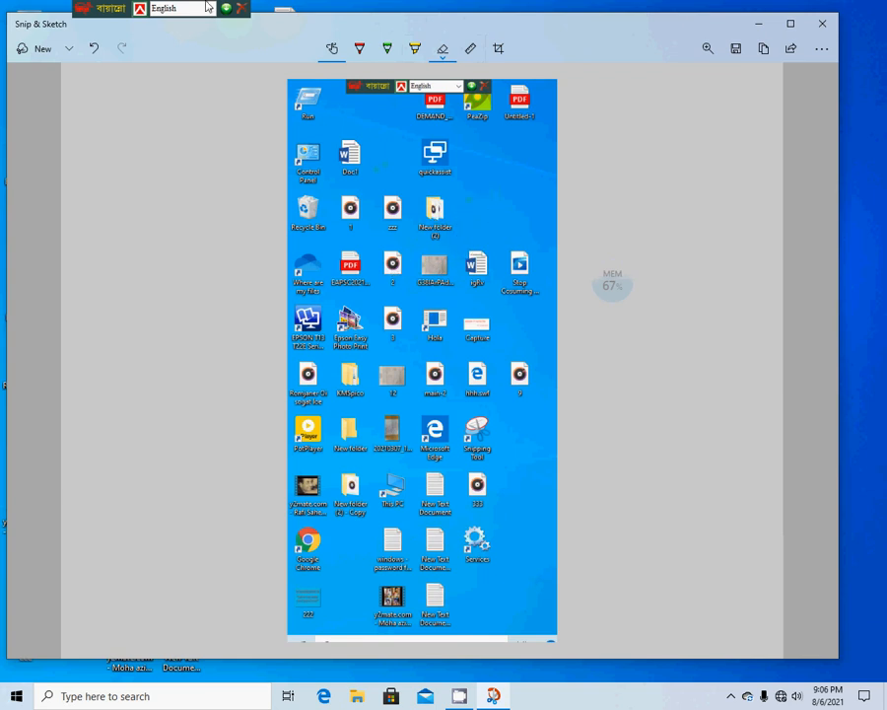
Draw a red wavy pen line beside the zzz icon, and two dark green wavy lines down past the Capture icon
left_click(357, 52)
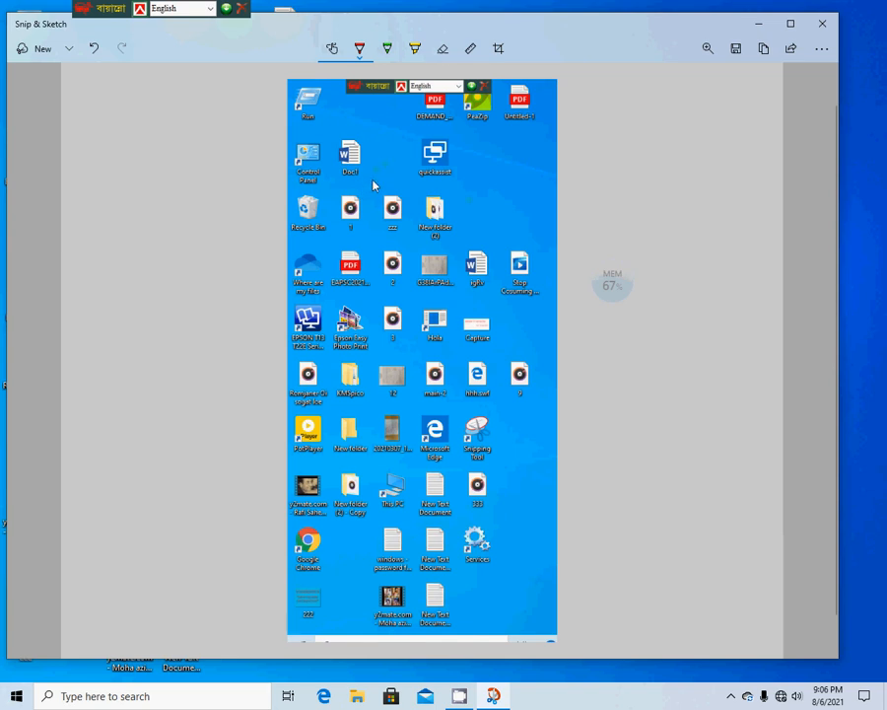
left_click_drag(374, 174, 378, 258)
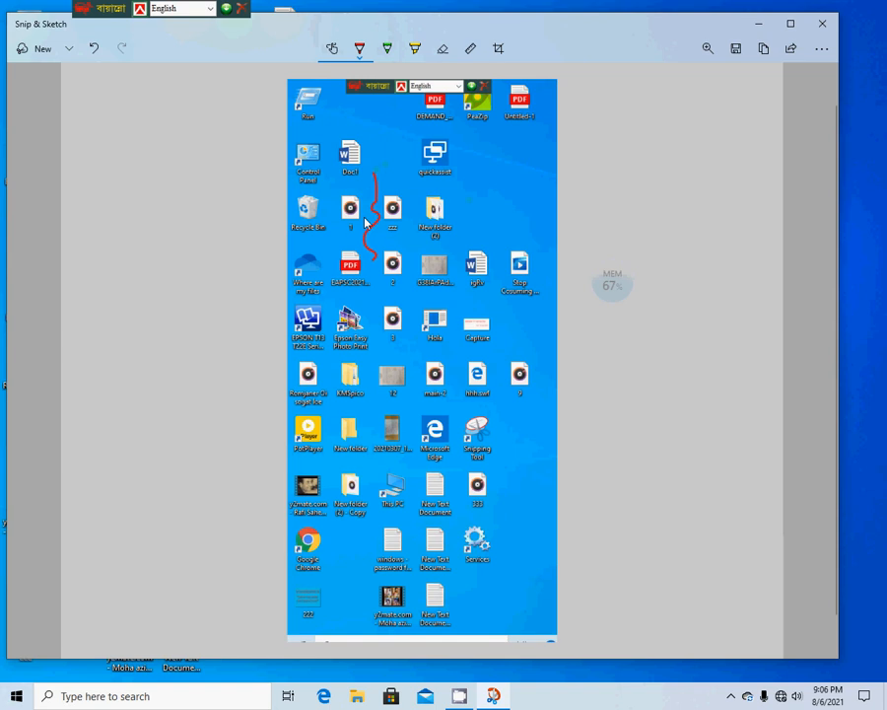
left_click(361, 49)
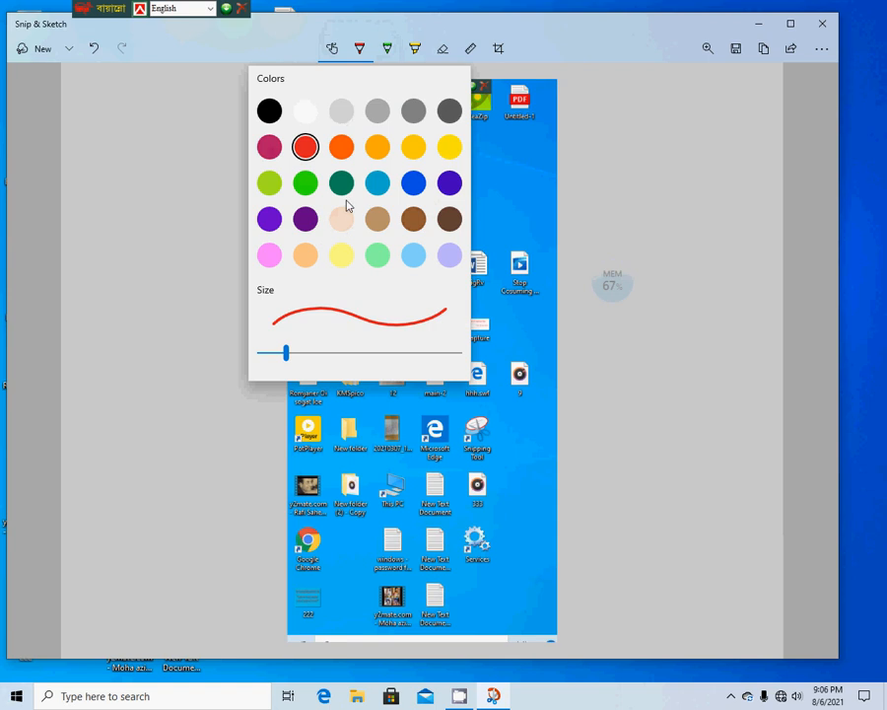
left_click(341, 182)
left_click(443, 231)
mouse_move(483, 192)
left_mouse_down()
mouse_move(460, 248)
mouse_move(460, 399)
left_mouse_up()
left_click_drag(510, 184, 509, 399)
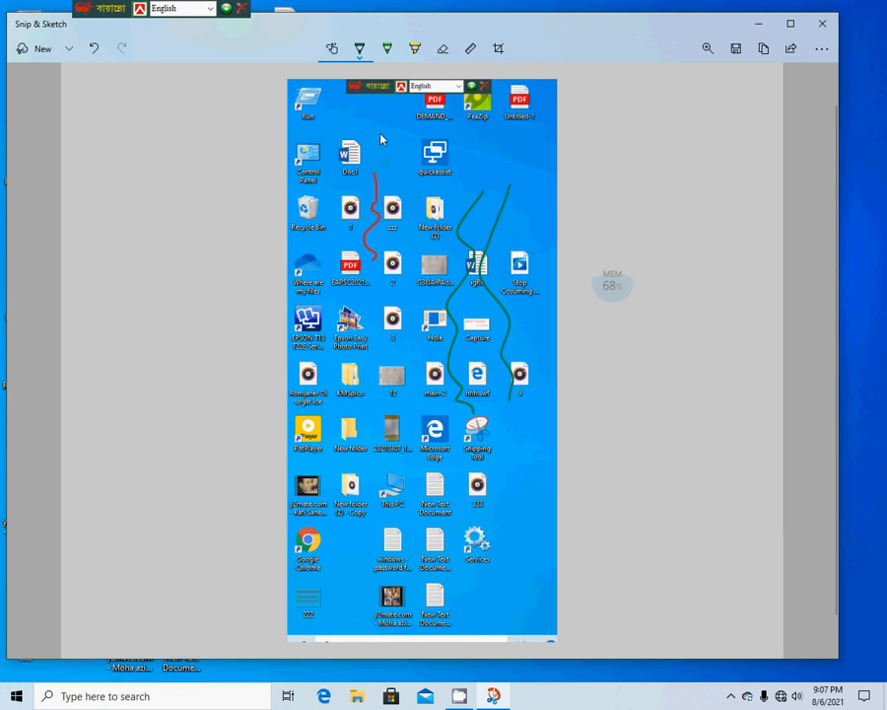
Increase the ballpoint pen's size slightly and draw thicker dark green strokes on both sides of the quickassist icon
left_click(358, 59)
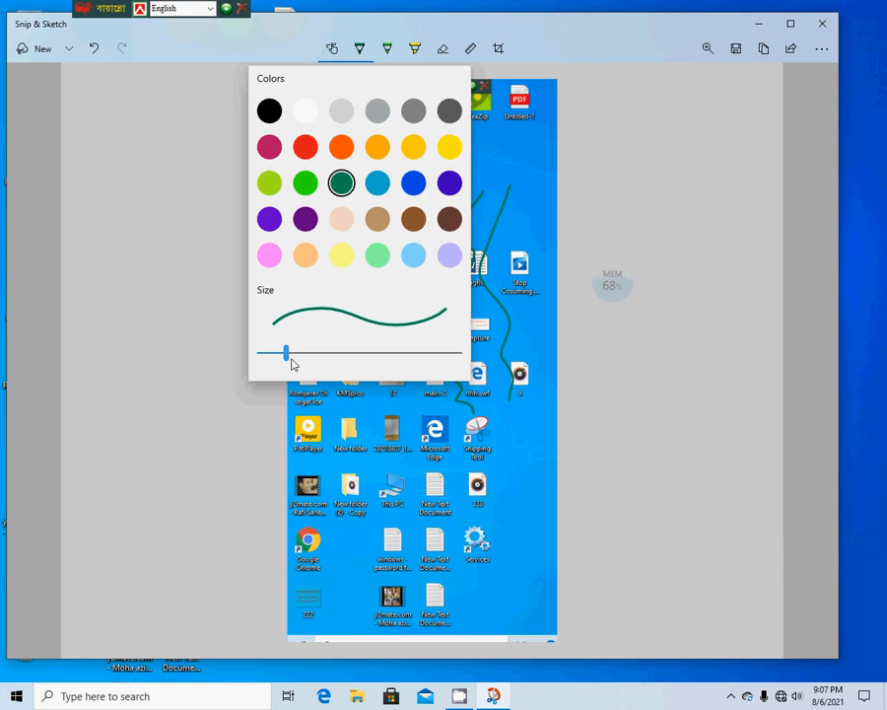
mouse_move(287, 352)
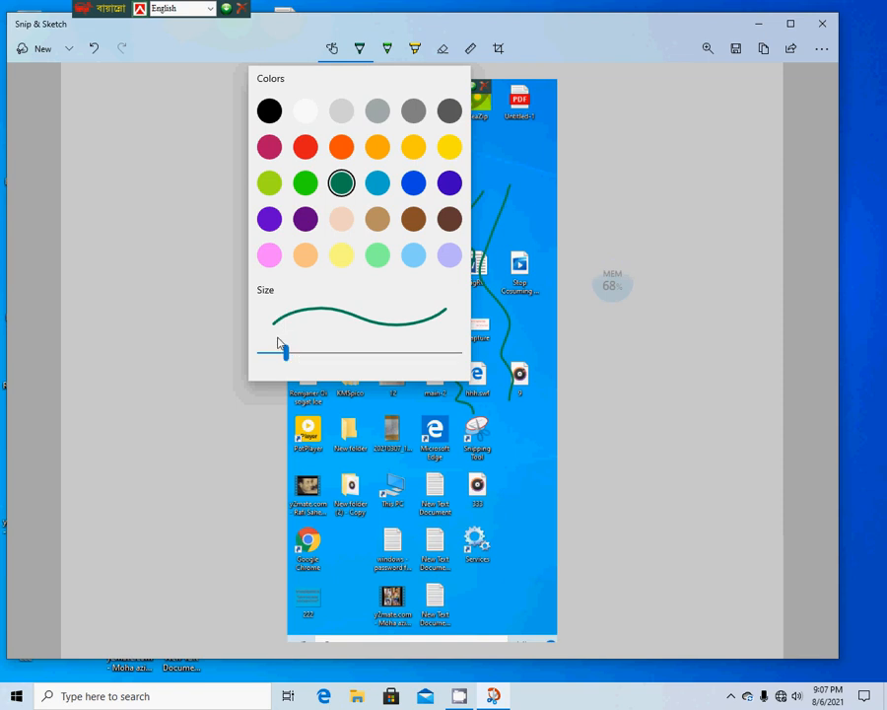
left_click_drag(287, 357, 307, 360)
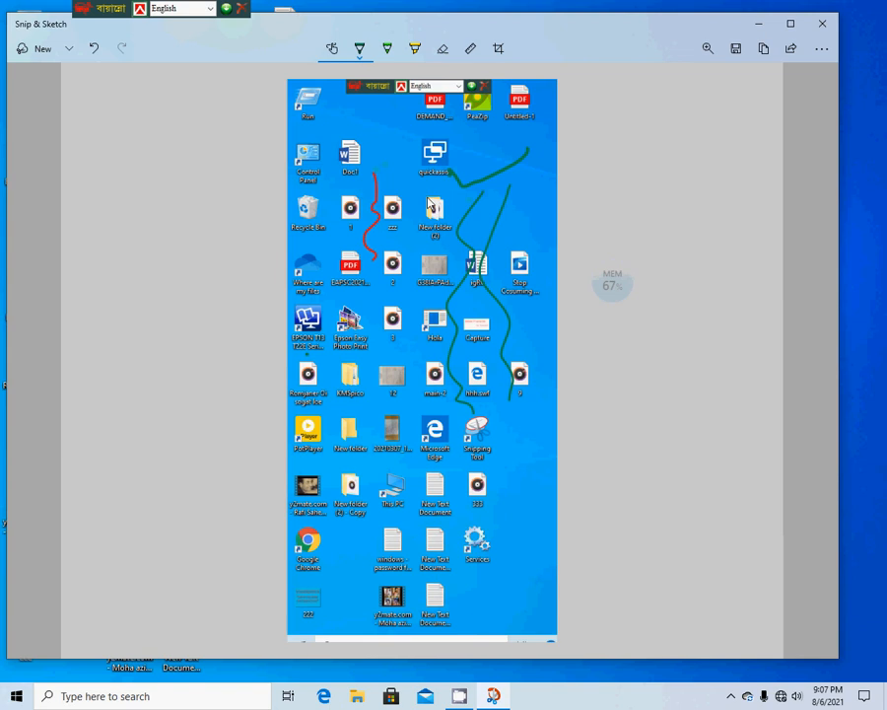
left_click_drag(416, 111, 410, 201)
left_click_drag(394, 127, 396, 193)
left_click_drag(379, 133, 376, 177)
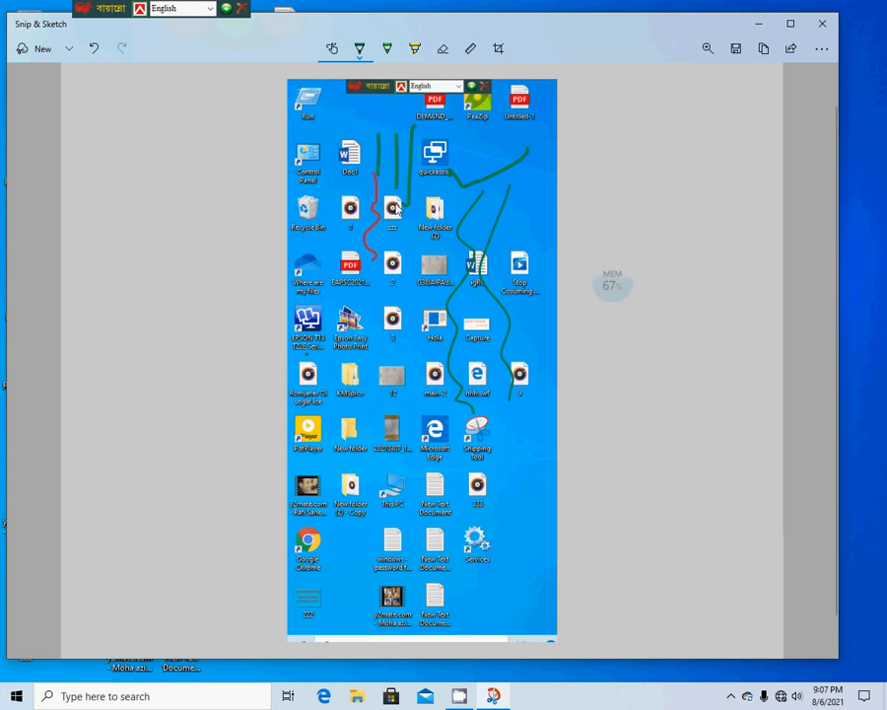
Draw loose green pencil strokes over the middle and lower icons of the snip
left_click(388, 52)
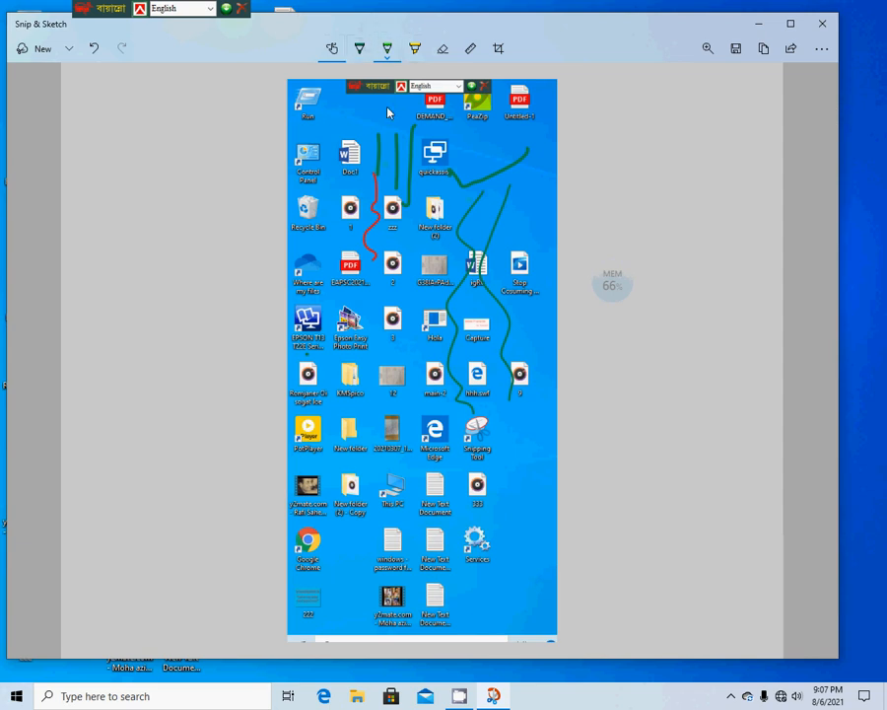
left_click_drag(377, 345, 371, 368)
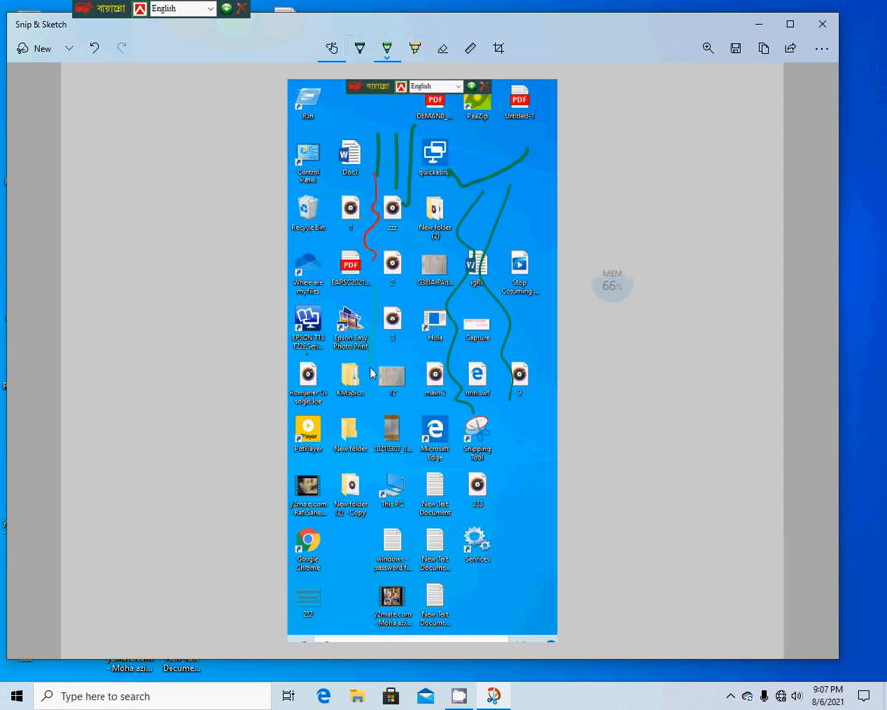
left_click_drag(415, 286, 402, 363)
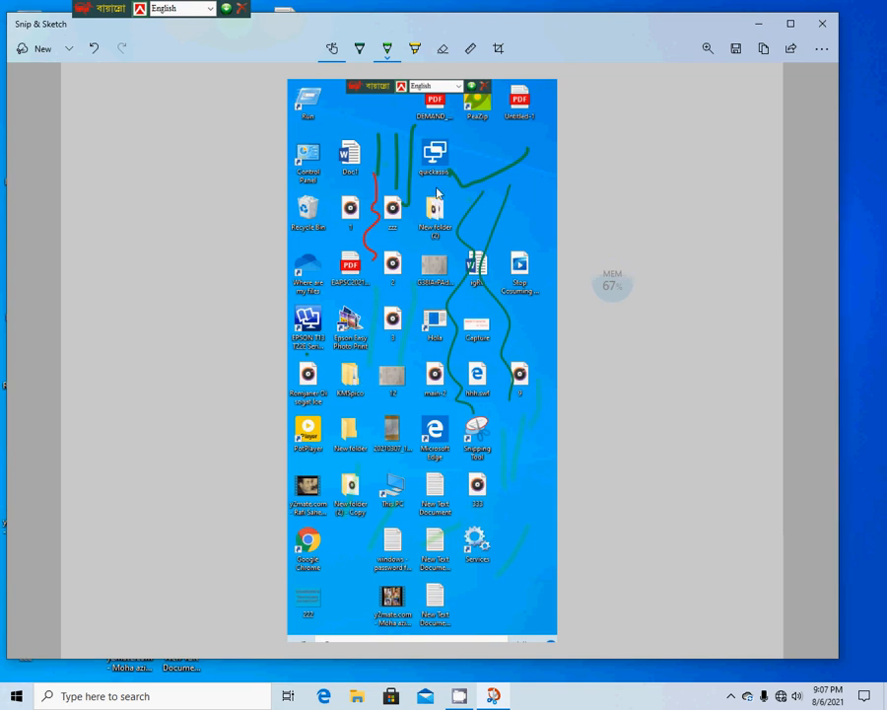
Change the pencil colour to yellow-green and then to black
left_click(388, 59)
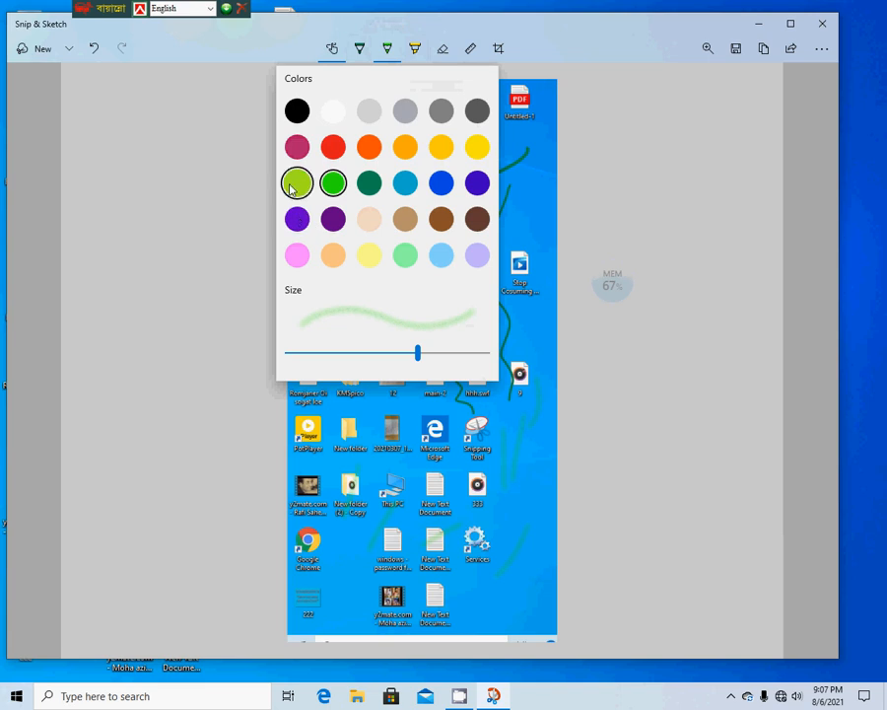
left_click(297, 183)
left_click(386, 61)
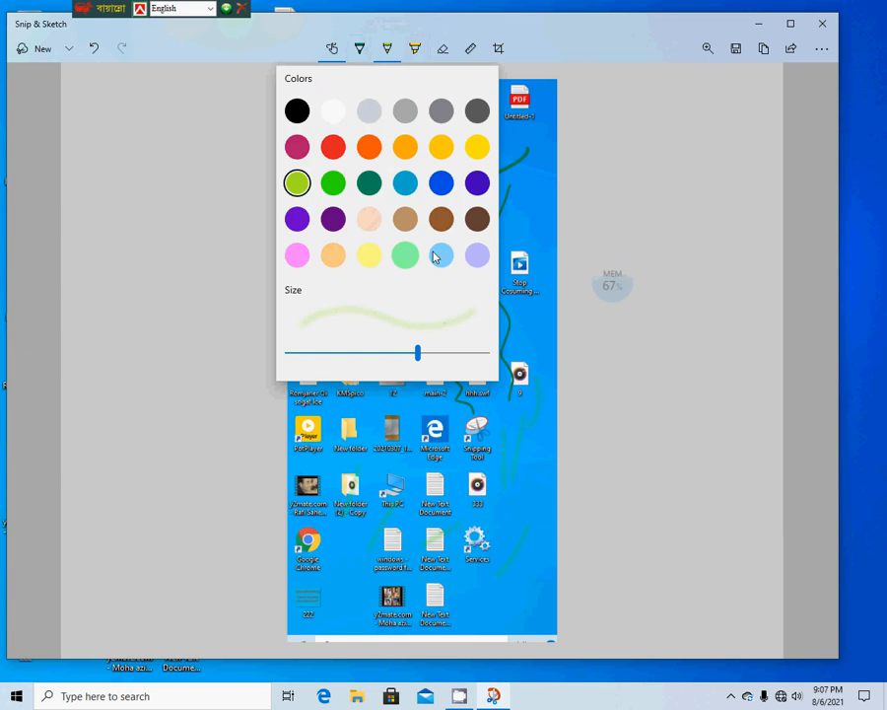
left_click(302, 114)
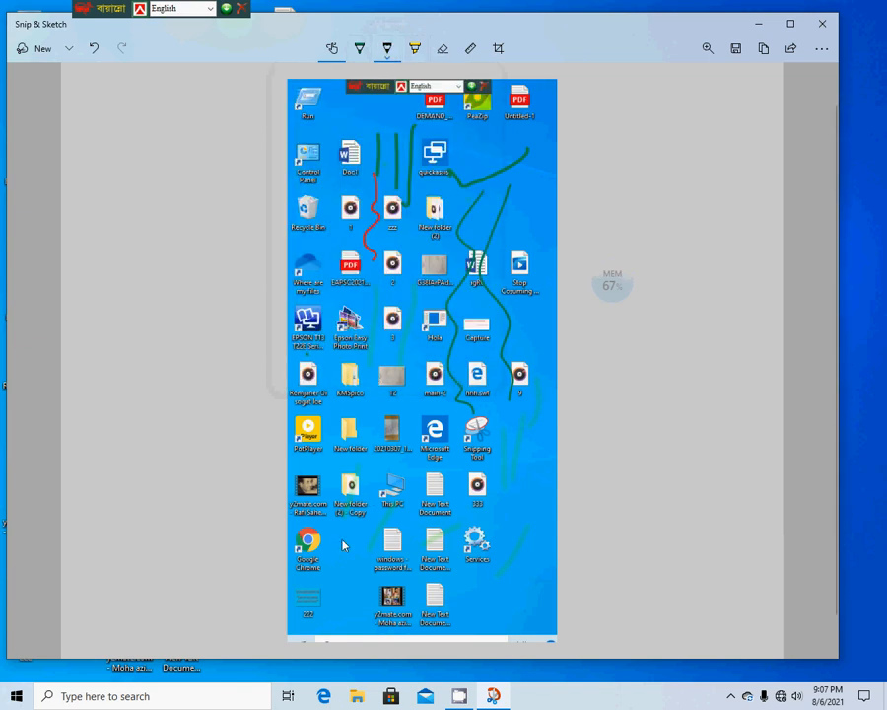
Increase the pencil's size and draw black strokes around the lower New Text Document icons
left_click(386, 53)
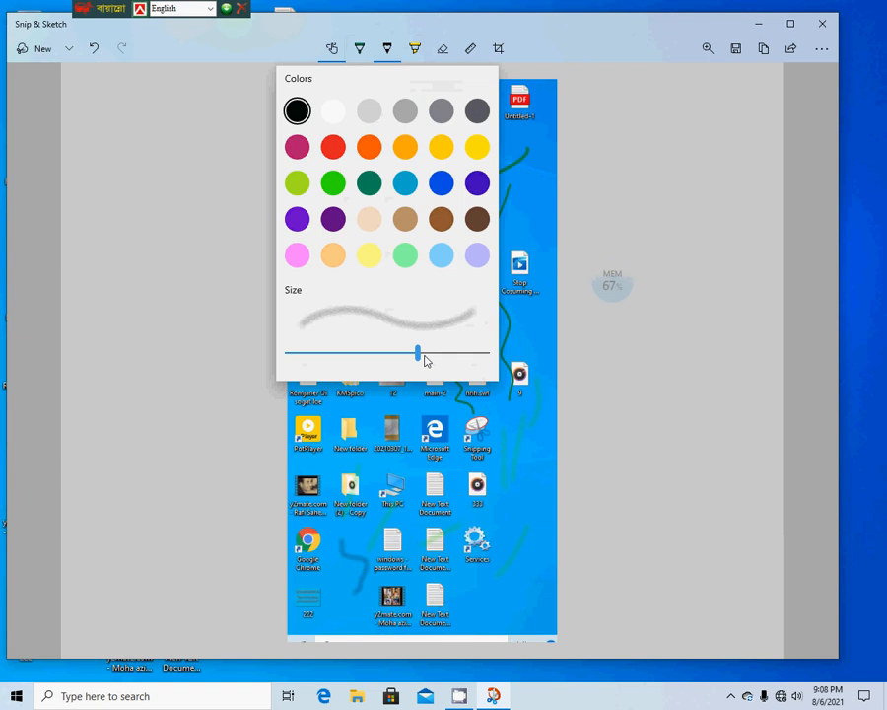
left_click_drag(417, 352, 417, 352)
left_click_drag(417, 352, 441, 353)
left_click(478, 505)
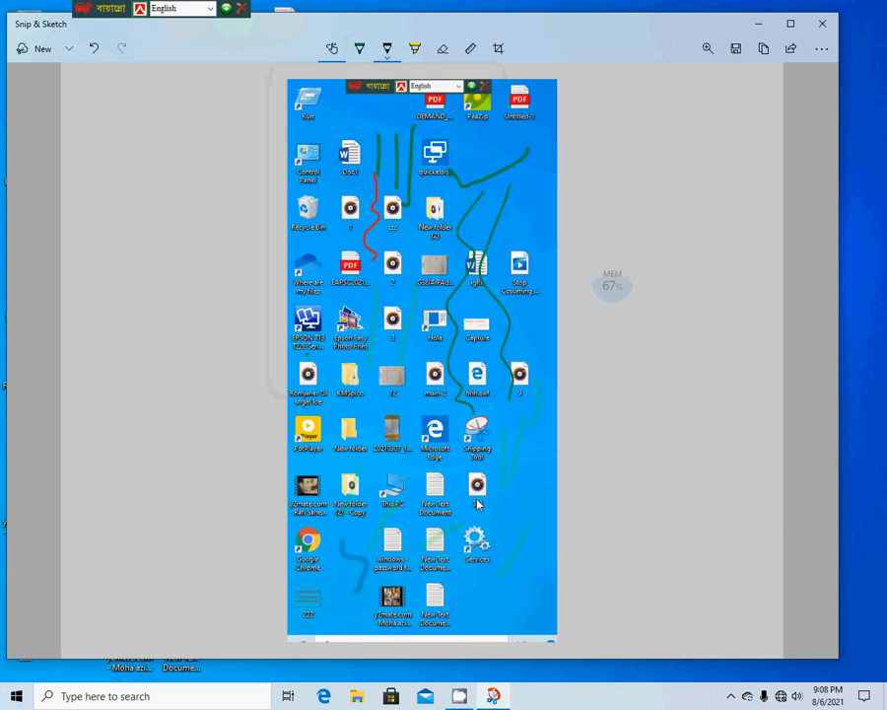
mouse_move(477, 500)
left_mouse_down()
mouse_move(428, 564)
mouse_move(489, 601)
left_mouse_up()
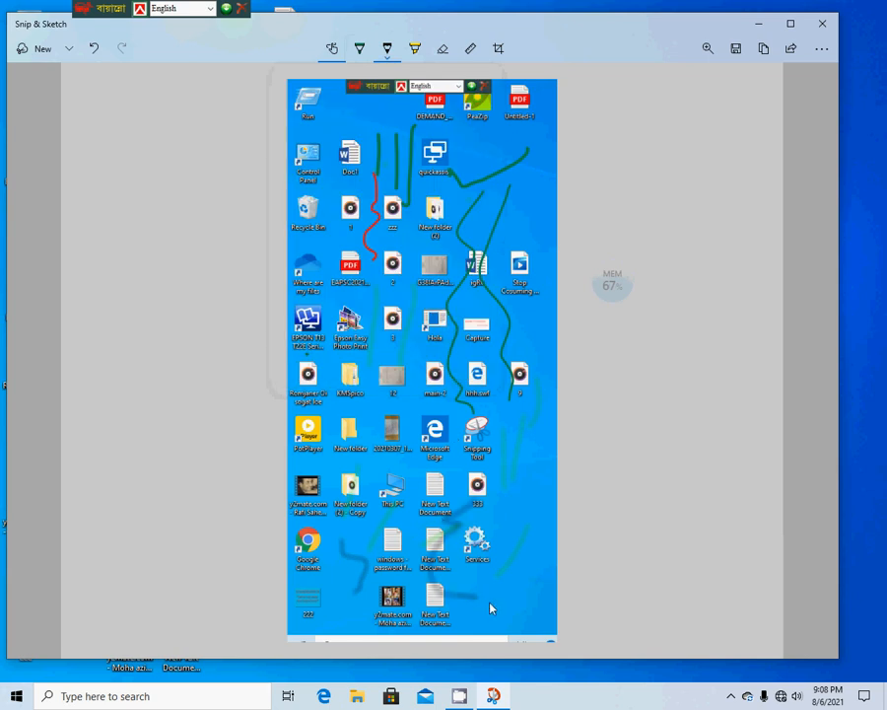
Erase the pen and pencil strokes across the whole snip
left_click(442, 50)
mouse_move(409, 121)
left_mouse_down()
mouse_move(379, 227)
mouse_move(478, 256)
mouse_move(456, 438)
left_mouse_up()
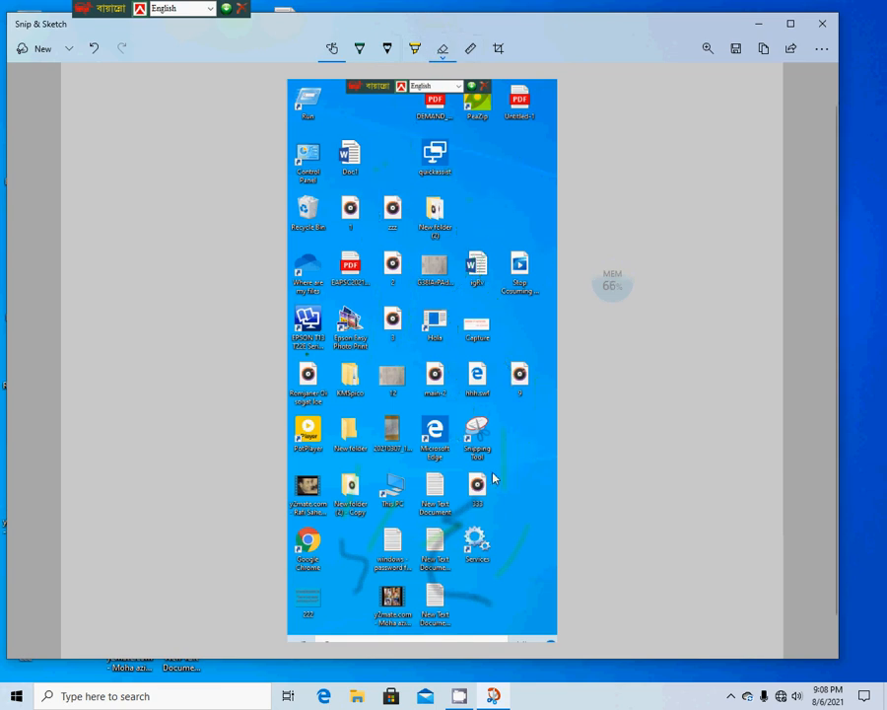
left_click_drag(426, 519, 504, 566)
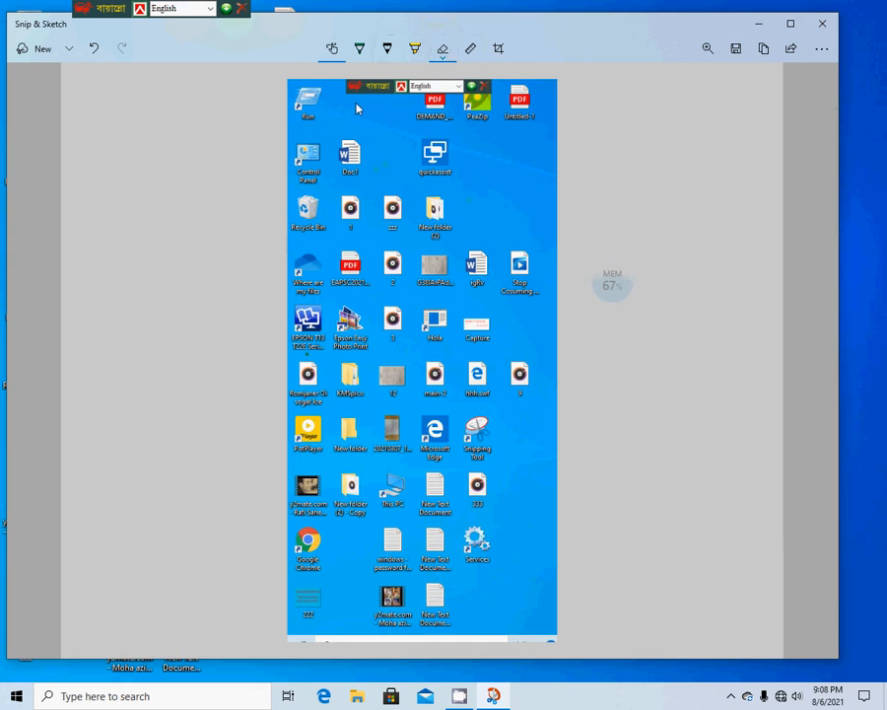
Handwrite a word with the dark green ballpoint pen across the quickassist icon
left_click(360, 49)
mouse_move(371, 175)
left_mouse_down()
mouse_move(392, 202)
mouse_move(444, 165)
mouse_move(450, 204)
left_mouse_up()
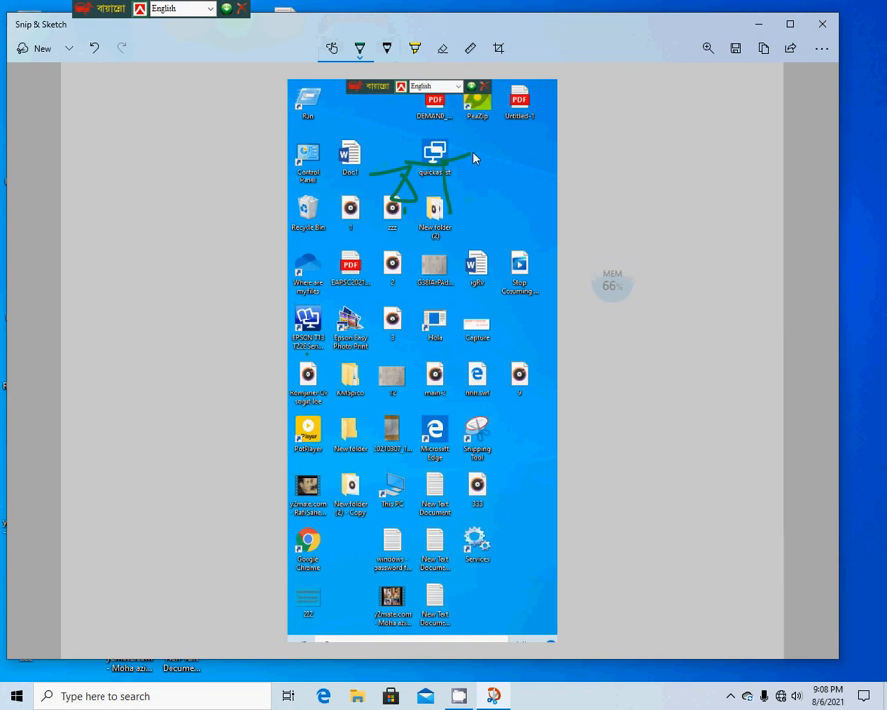
left_click_drag(460, 155, 486, 164)
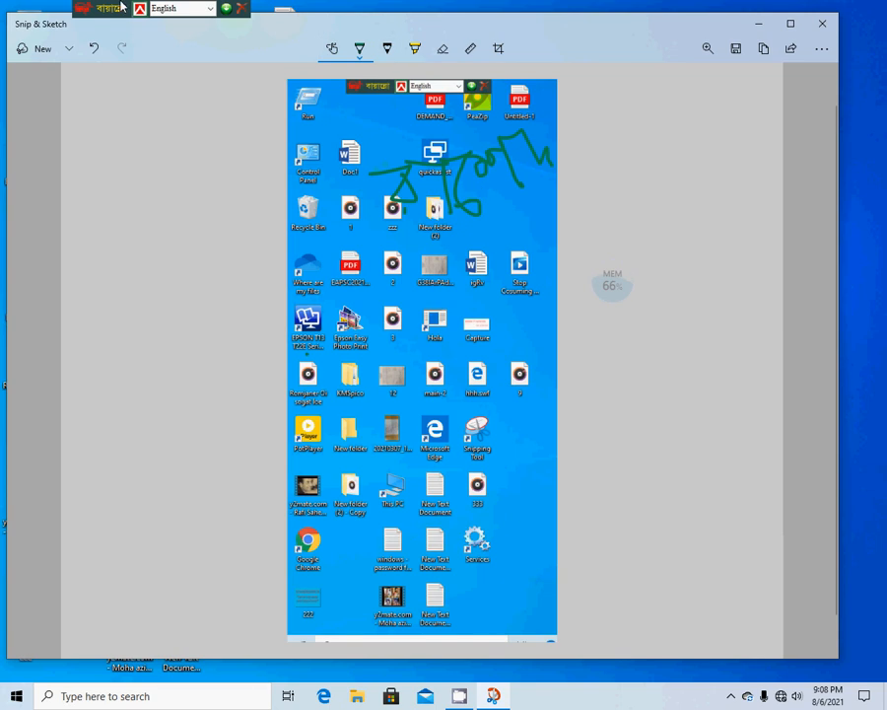
Mark the handwritten word with several yellow highlighter strokes across its width
left_click(416, 54)
left_click_drag(399, 174, 519, 153)
mouse_move(410, 188)
left_mouse_down()
mouse_move(463, 180)
mouse_move(519, 154)
left_mouse_up()
left_click_drag(372, 176, 539, 155)
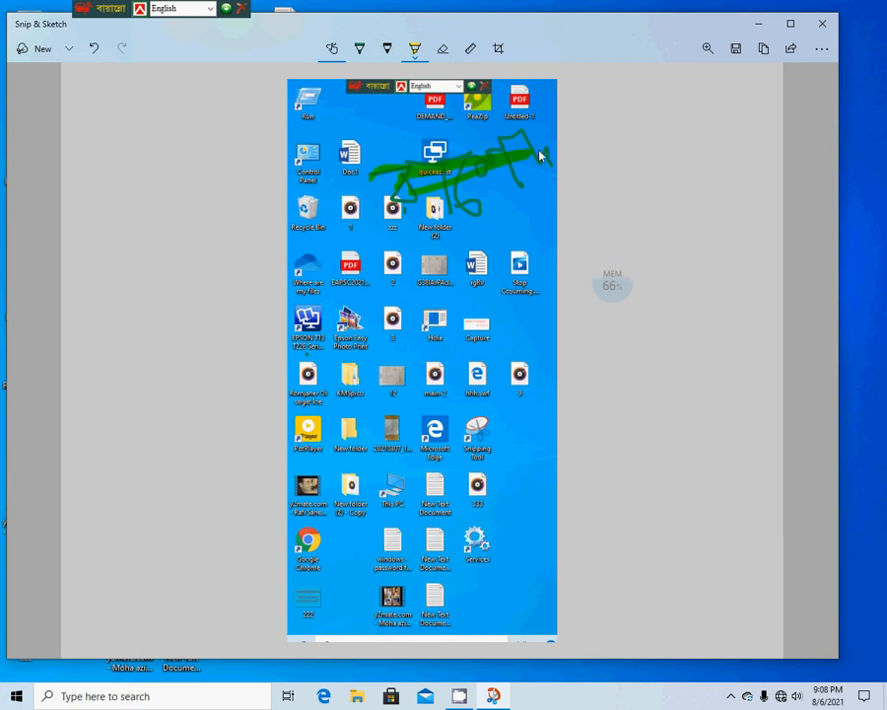
left_click_drag(397, 214, 553, 163)
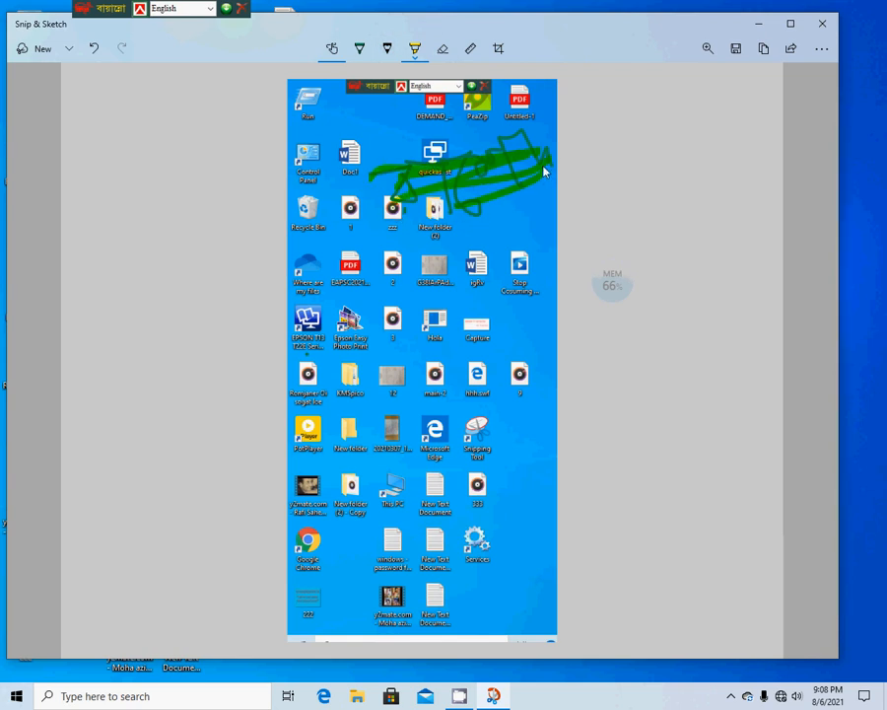
Set the highlighter to orange at size 37 and draw thick strokes across the handwritten word
left_click(419, 59)
left_click(468, 114)
mouse_move(393, 226)
left_mouse_down()
mouse_move(469, 169)
mouse_move(402, 178)
mouse_move(525, 178)
mouse_move(397, 189)
mouse_move(501, 159)
mouse_move(501, 178)
mouse_move(453, 188)
left_mouse_up()
left_click(415, 55)
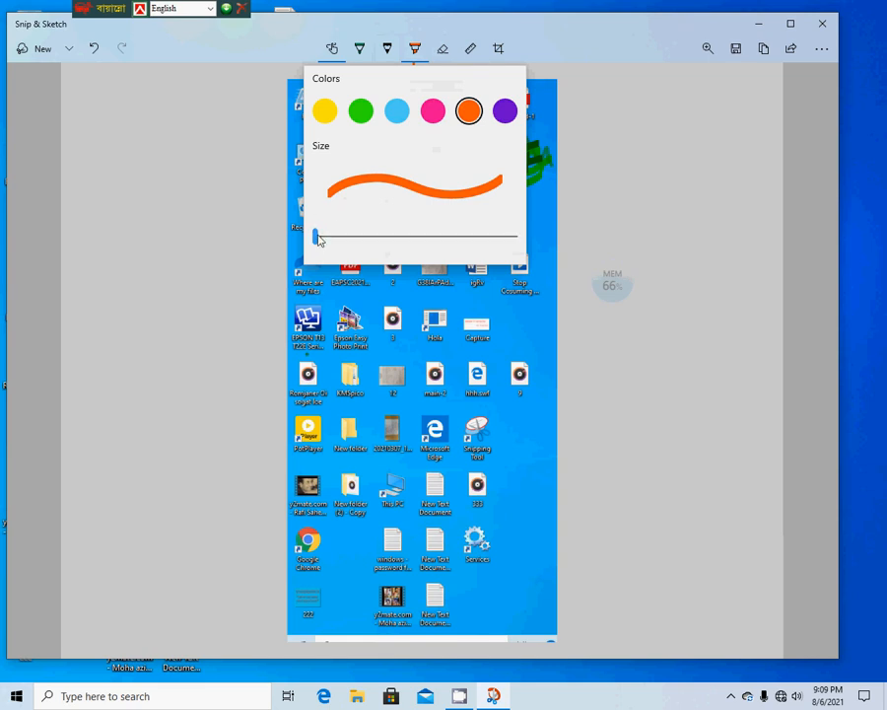
mouse_move(317, 241)
left_mouse_down()
mouse_move(429, 246)
mouse_move(414, 243)
left_mouse_up()
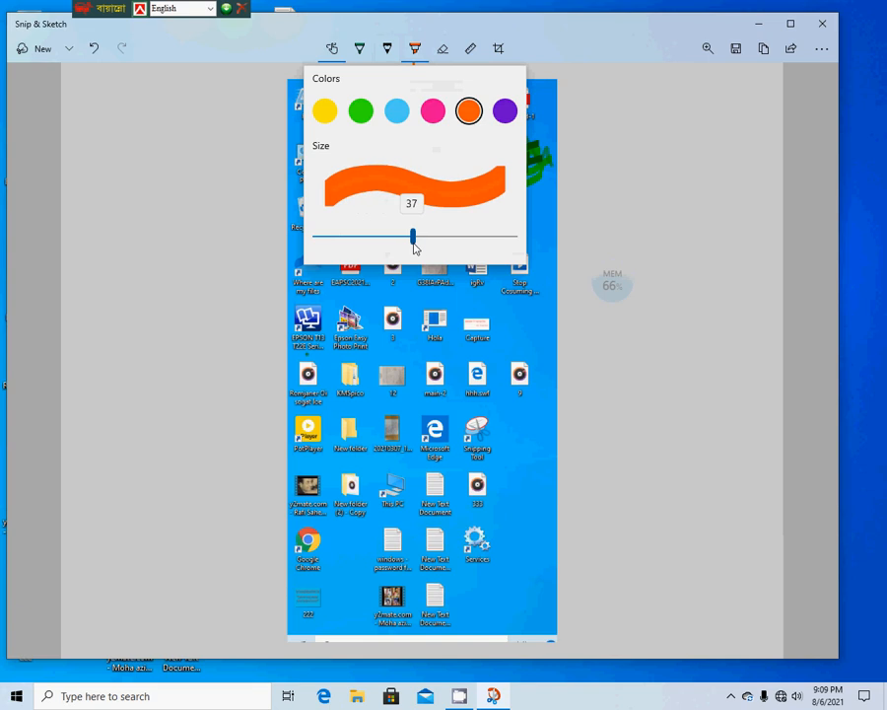
left_click(510, 270)
mouse_move(412, 191)
left_mouse_down()
mouse_move(471, 193)
mouse_move(518, 180)
left_mouse_up()
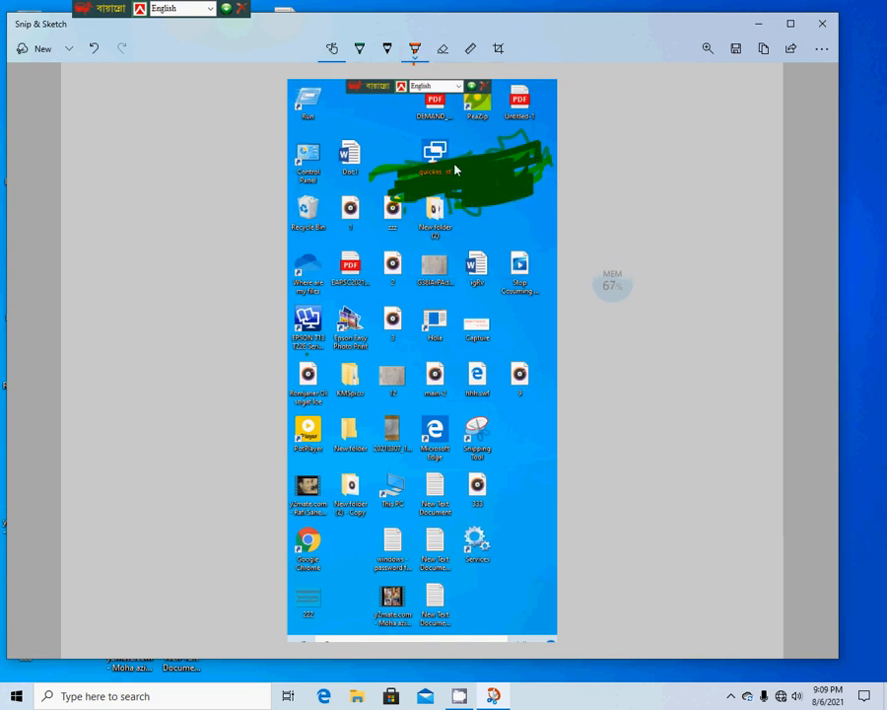
Erase the handwritten word and the highlighter strokes around the quickassist icon
left_click(443, 49)
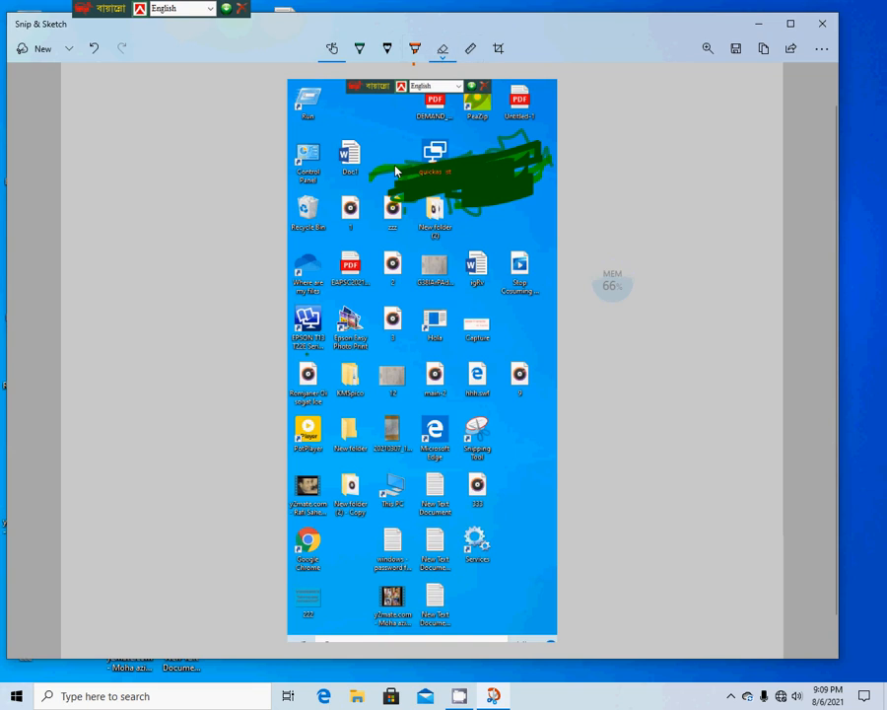
mouse_move(394, 170)
left_mouse_down()
mouse_move(402, 190)
mouse_move(486, 195)
mouse_move(489, 220)
mouse_move(510, 173)
left_mouse_up()
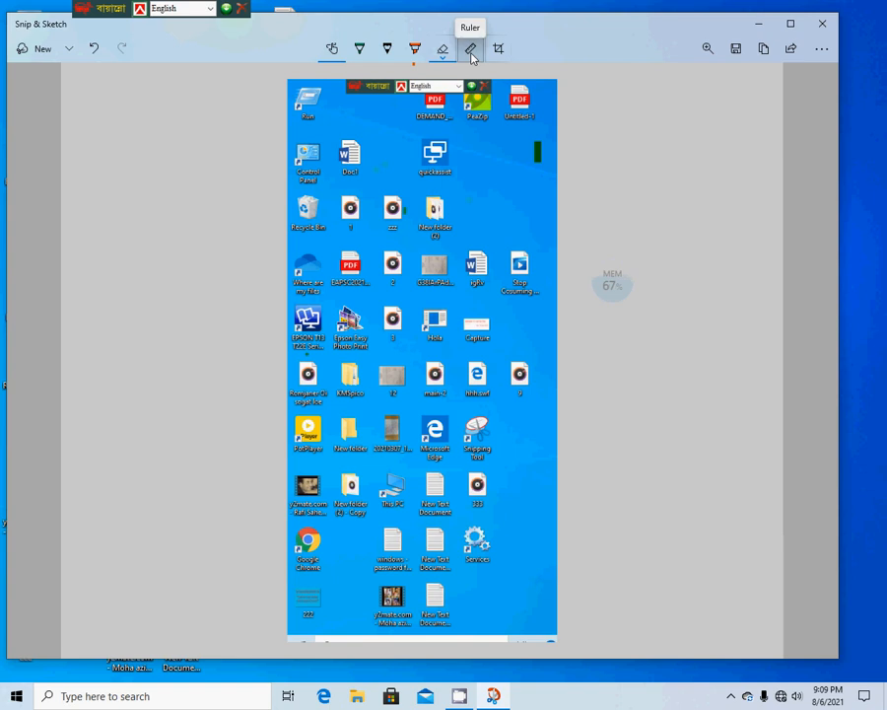
Show the ruler, switch it to the Protractor and move the protractor up so its upper edge meets the quickassist icon
left_click(471, 52)
left_click(471, 51)
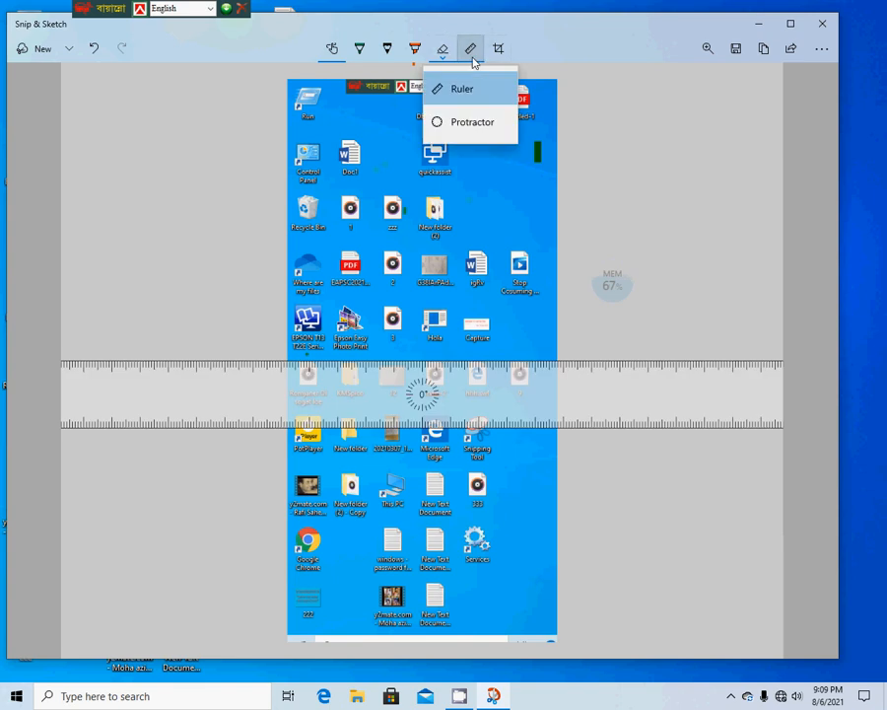
left_click(467, 122)
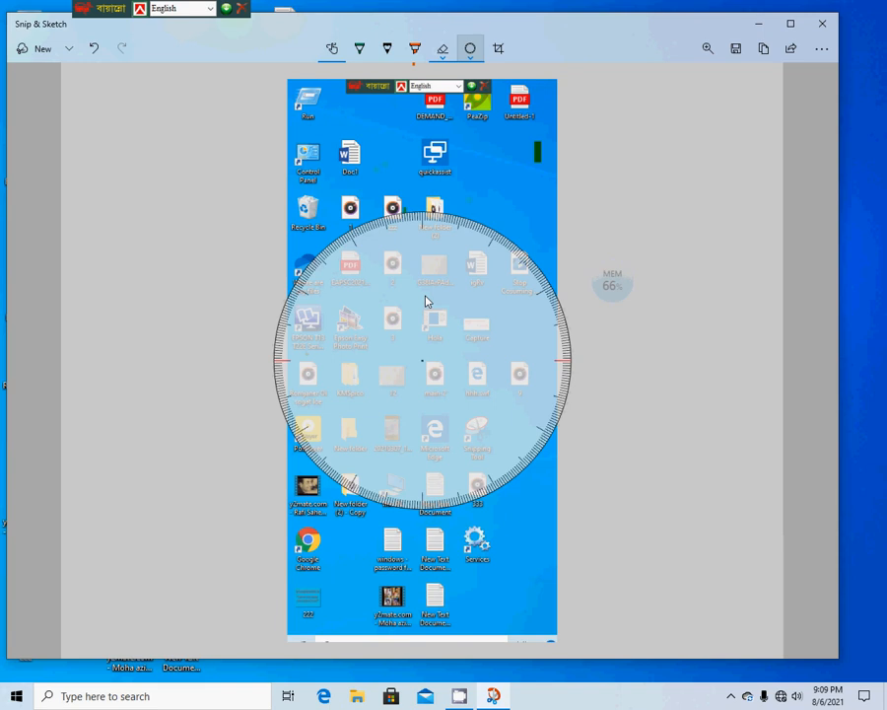
left_click_drag(430, 282, 452, 237)
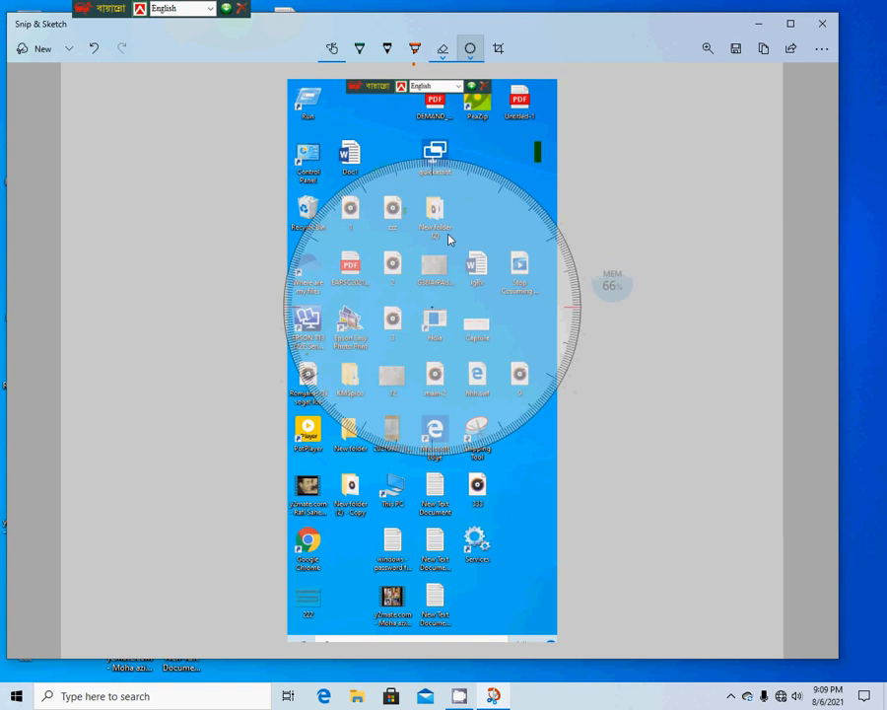
Draw a dark green ballpoint pen arc of about 114° along the protractor's upper edge, and move the protractor off the snip
left_click(361, 52)
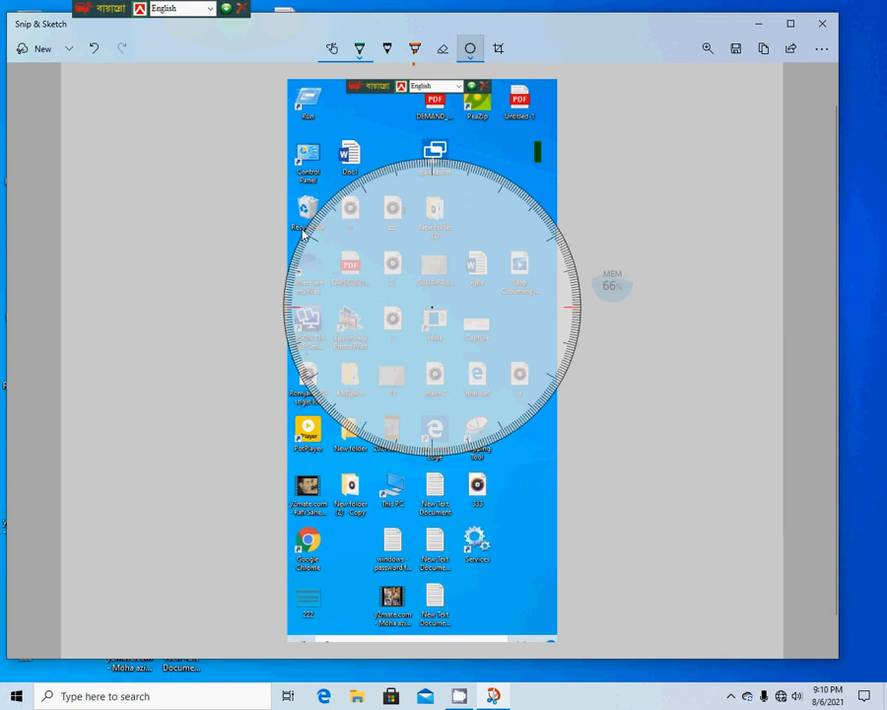
left_click_drag(303, 234, 524, 249)
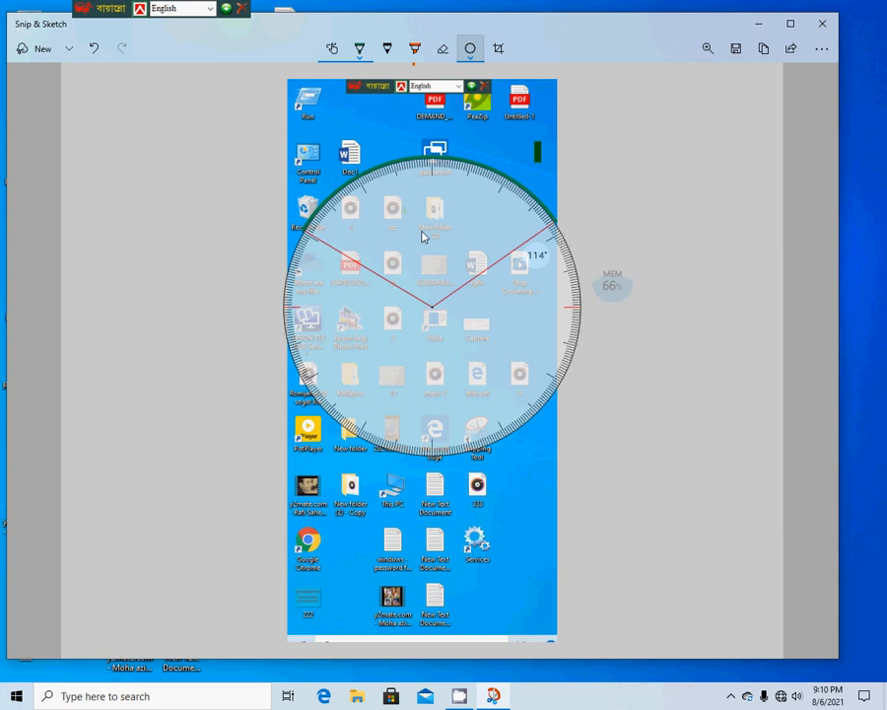
left_click_drag(421, 206, 86, 304)
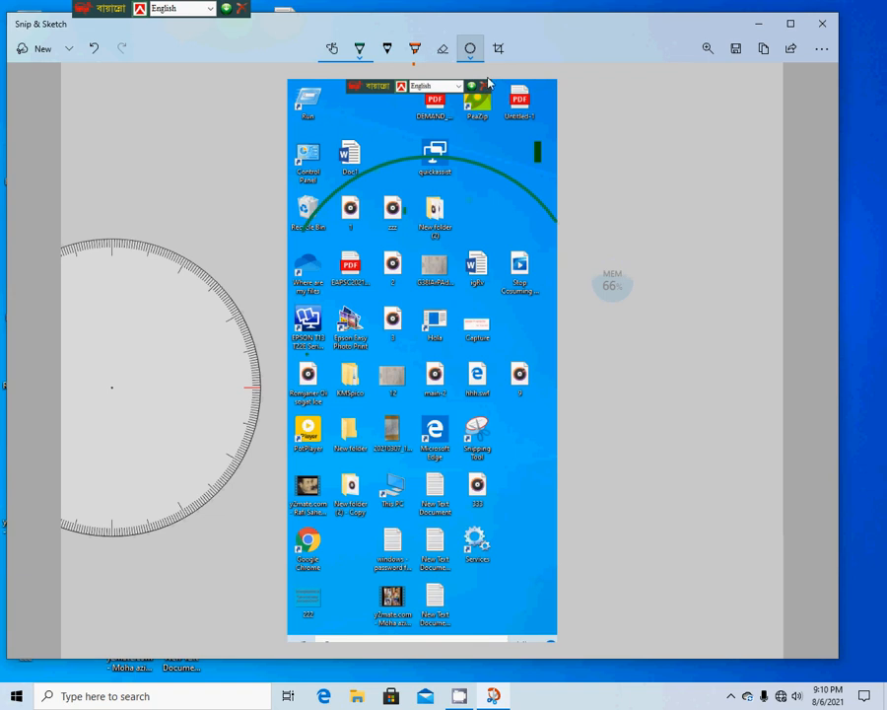
Erase the green arc running from the Recycle Bin icon over the quickassist icon
left_click(444, 51)
left_click(310, 224)
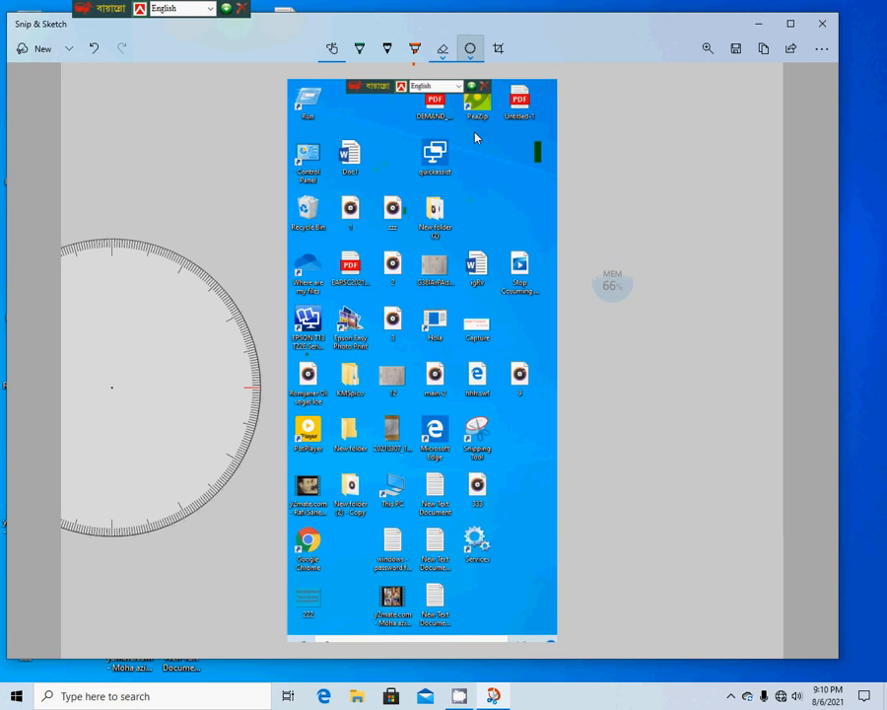
Crop the snip to the middle icon rows, from the Recycle Bin row down to just below the Snipping Tool row
left_click(498, 50)
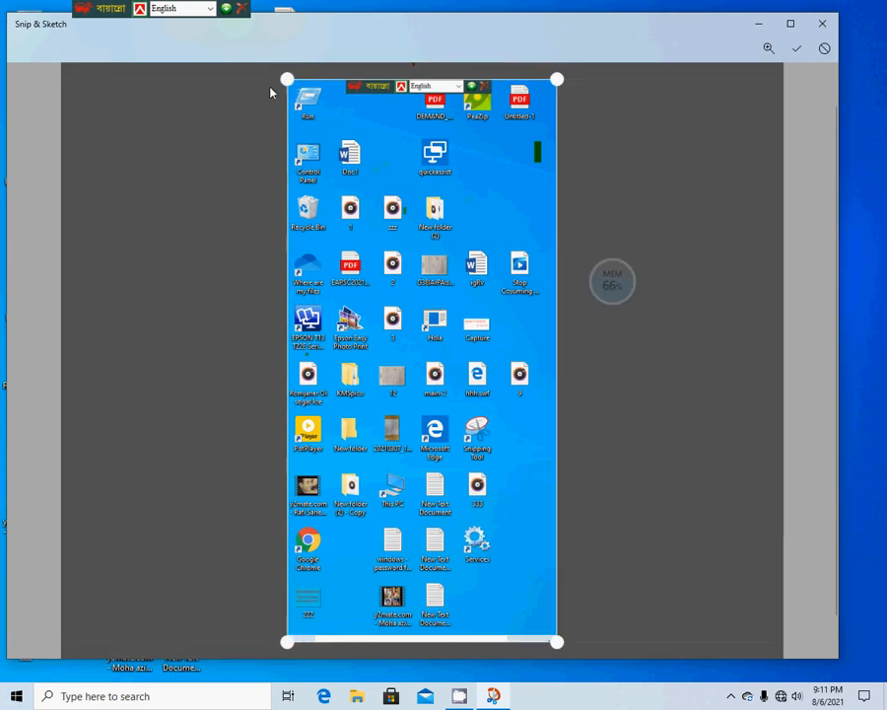
left_click_drag(286, 87, 294, 371)
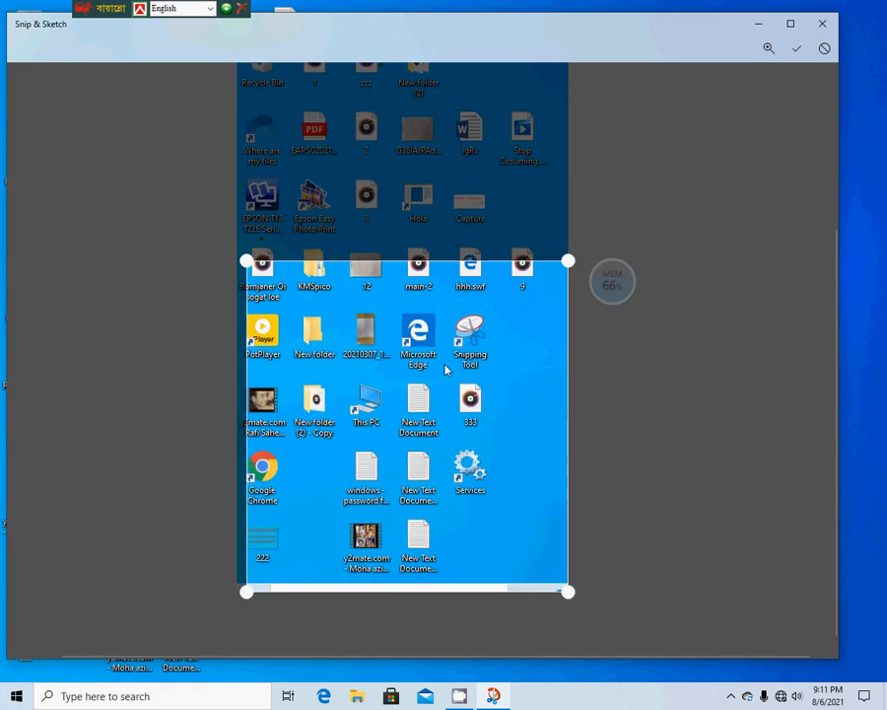
left_click_drag(446, 366, 414, 230)
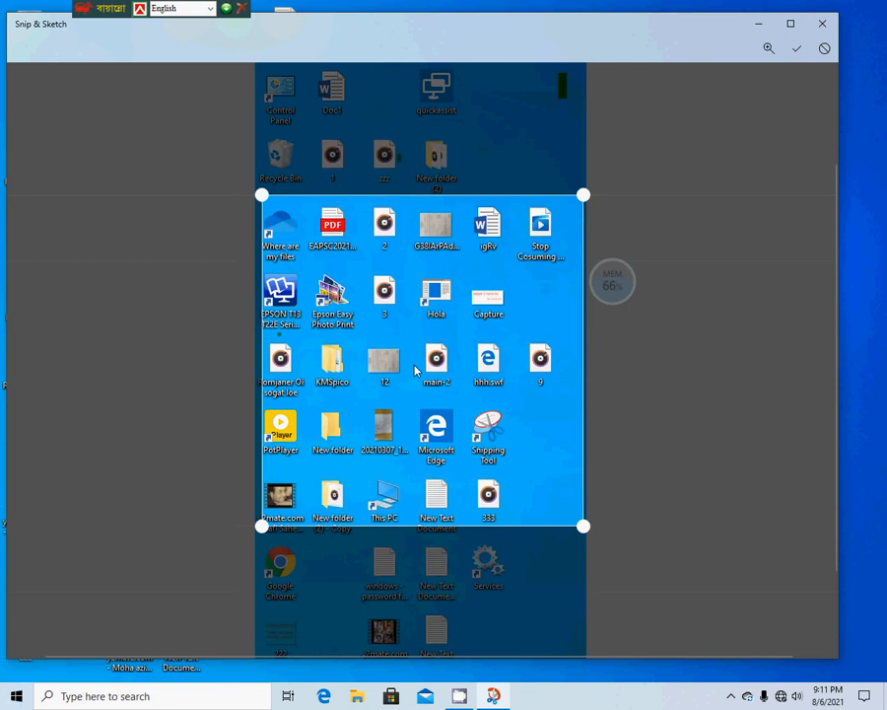
left_click_drag(414, 367, 400, 310)
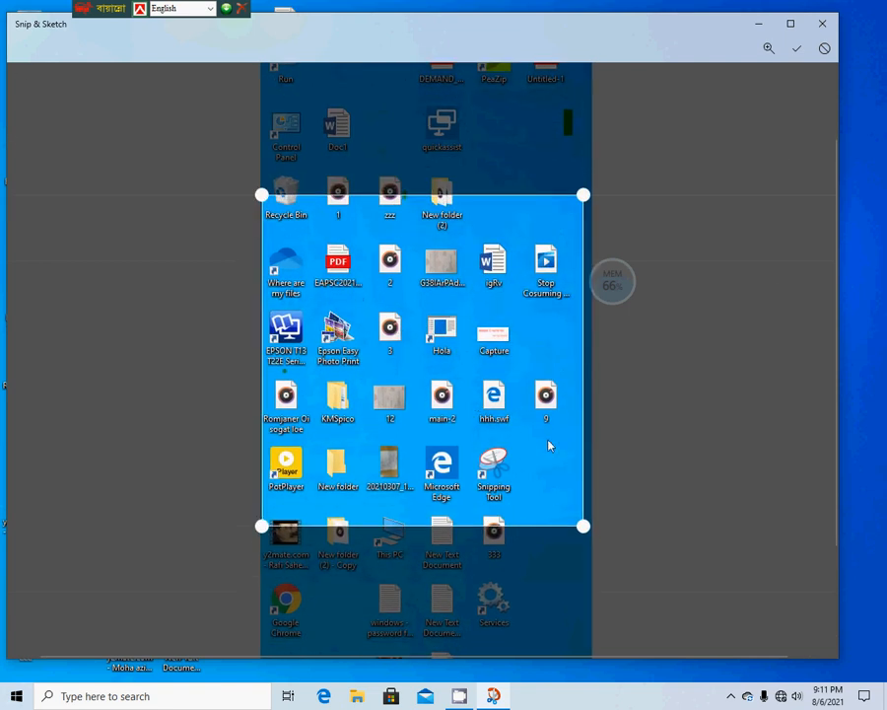
left_click_drag(582, 530, 587, 525)
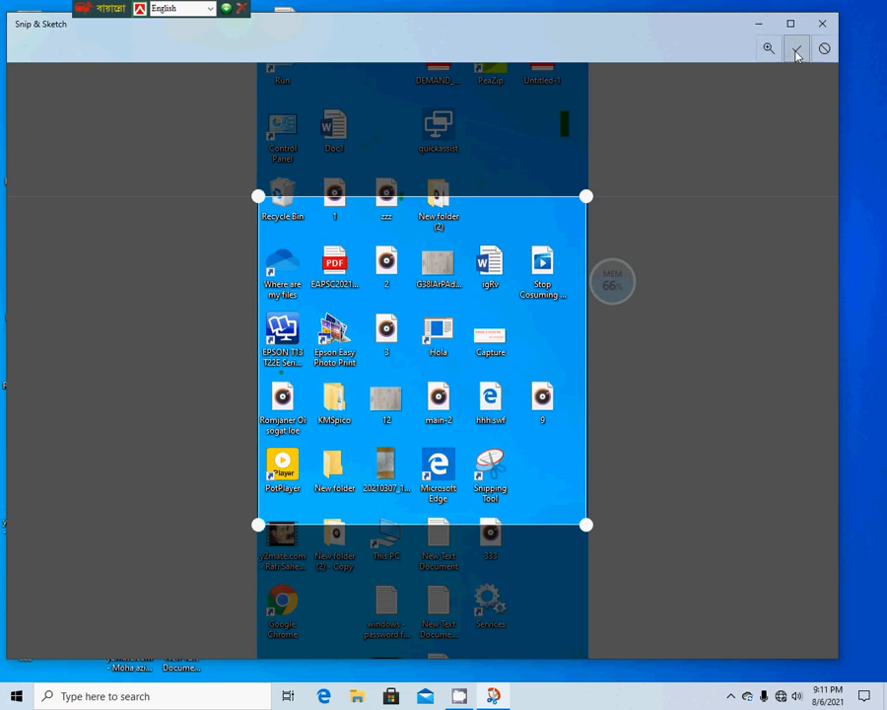
left_click(797, 51)
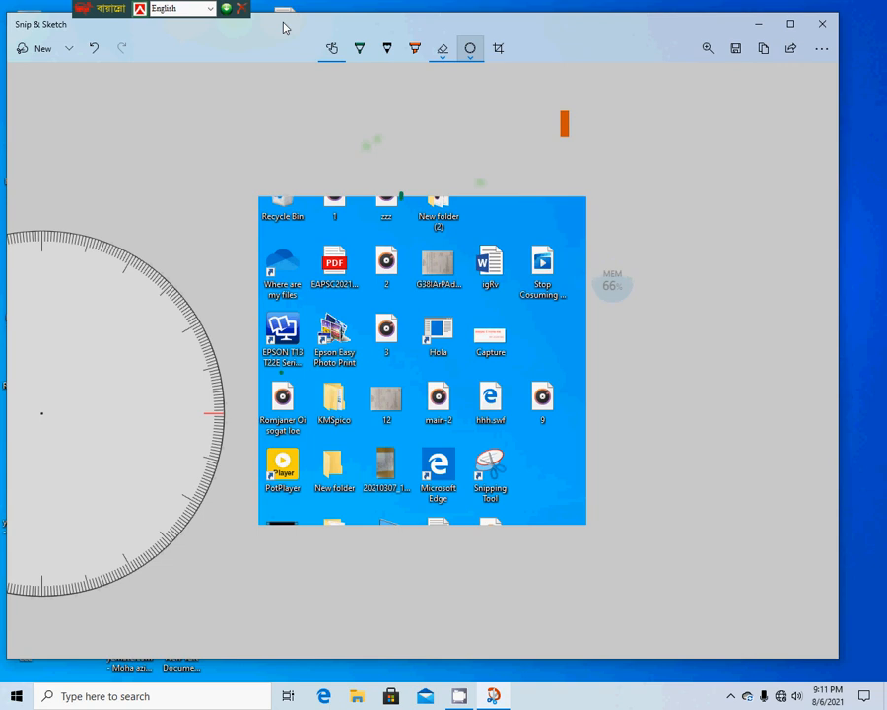
mouse_move(283, 28)
left_mouse_down()
mouse_move(279, 40)
mouse_move(304, 33)
mouse_move(270, 25)
left_mouse_up()
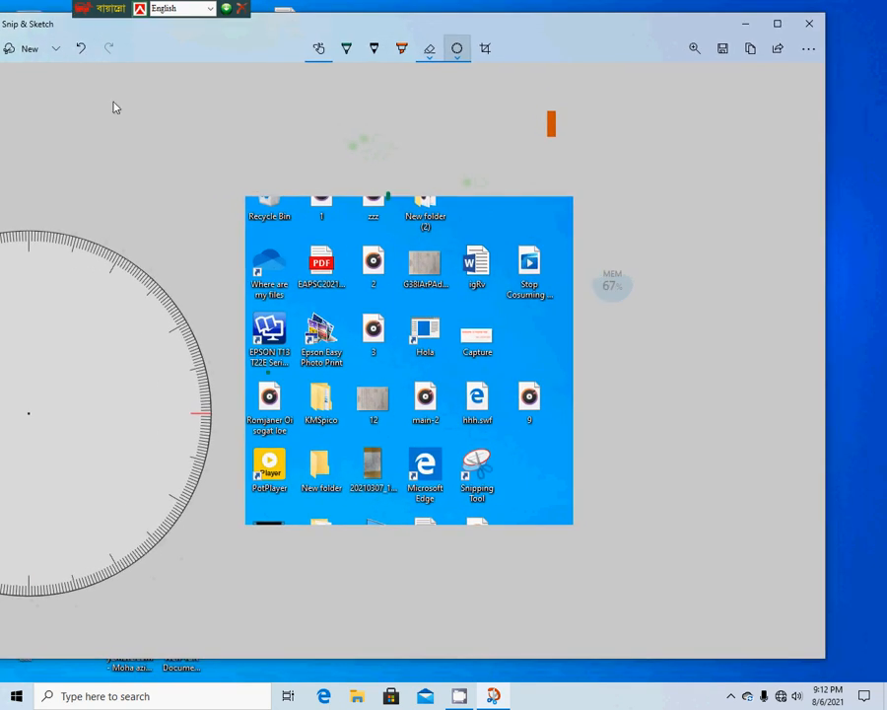
left_click(316, 48)
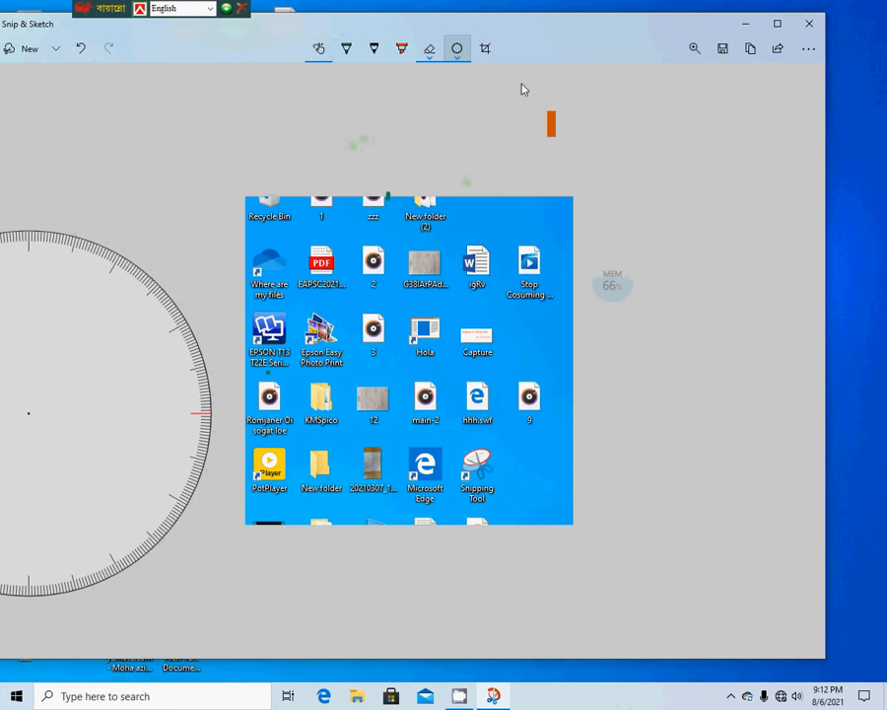
left_click(727, 51)
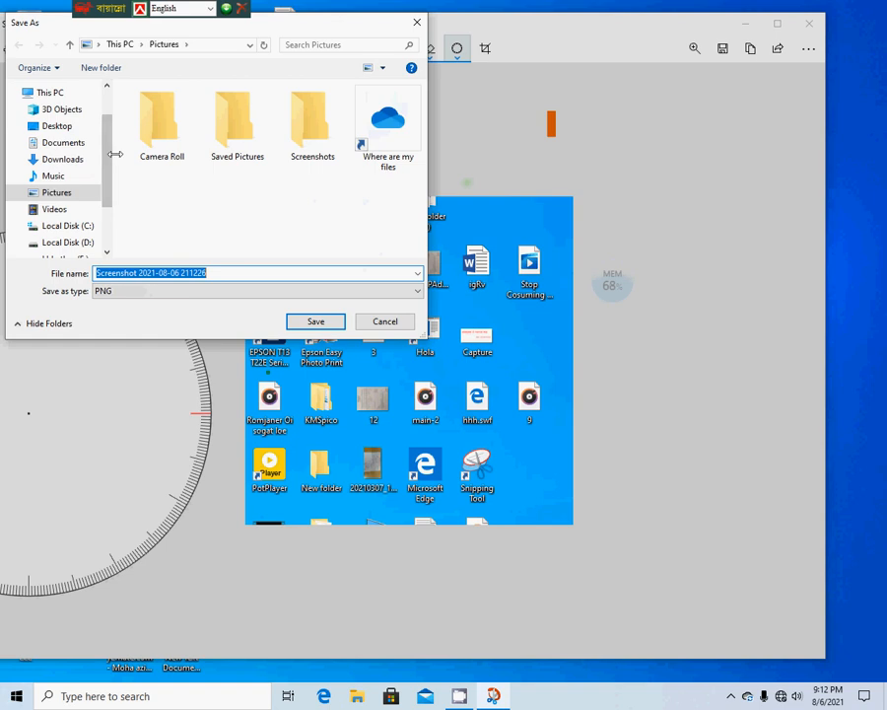
left_click(52, 128)
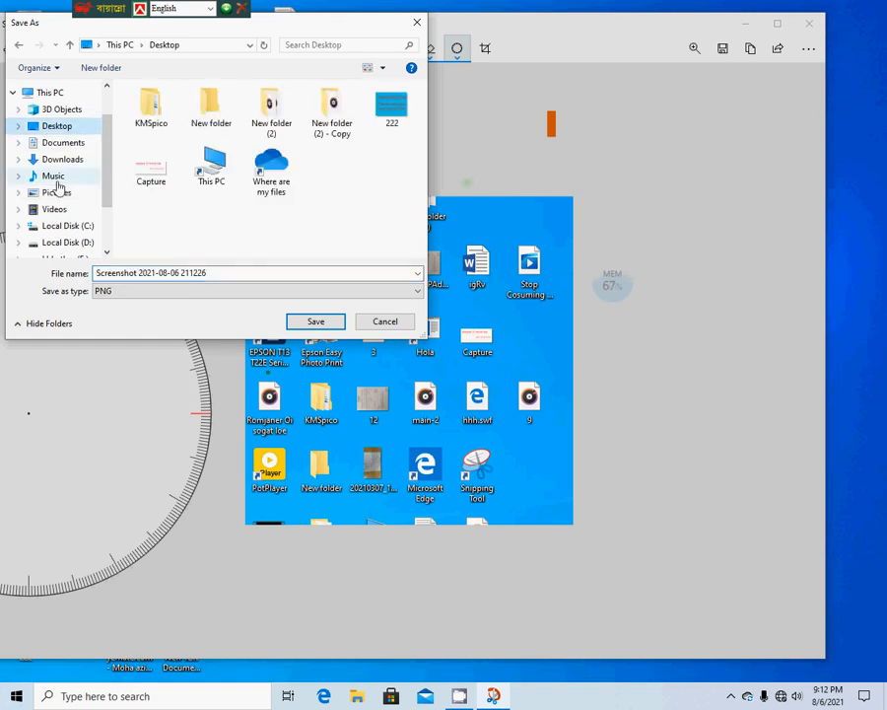
left_click(217, 275)
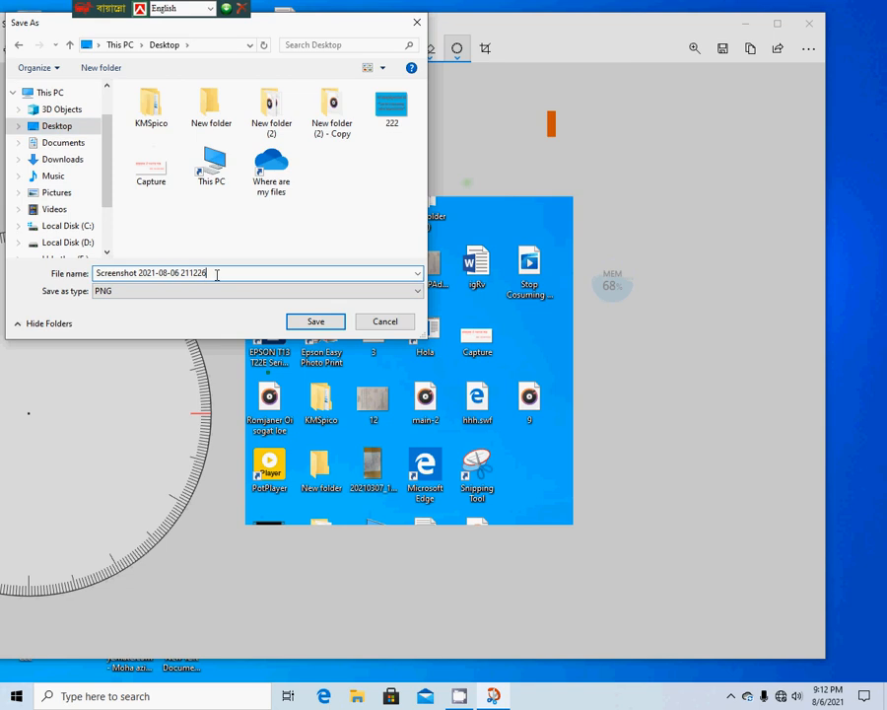
left_click(307, 328)
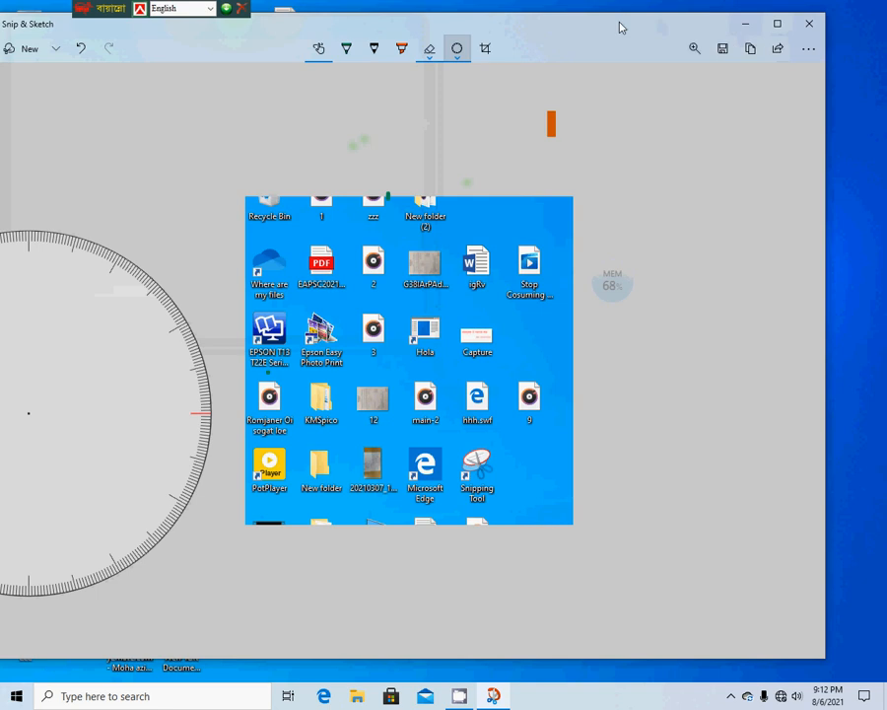
Move the snip window down off the desktop icons and minimize it
mouse_move(619, 26)
left_mouse_down()
mouse_move(637, 293)
mouse_move(726, 382)
left_mouse_up()
mouse_move(289, 370)
left_mouse_down()
mouse_move(382, 378)
mouse_move(544, 314)
mouse_move(539, 342)
mouse_move(513, 2)
left_mouse_up()
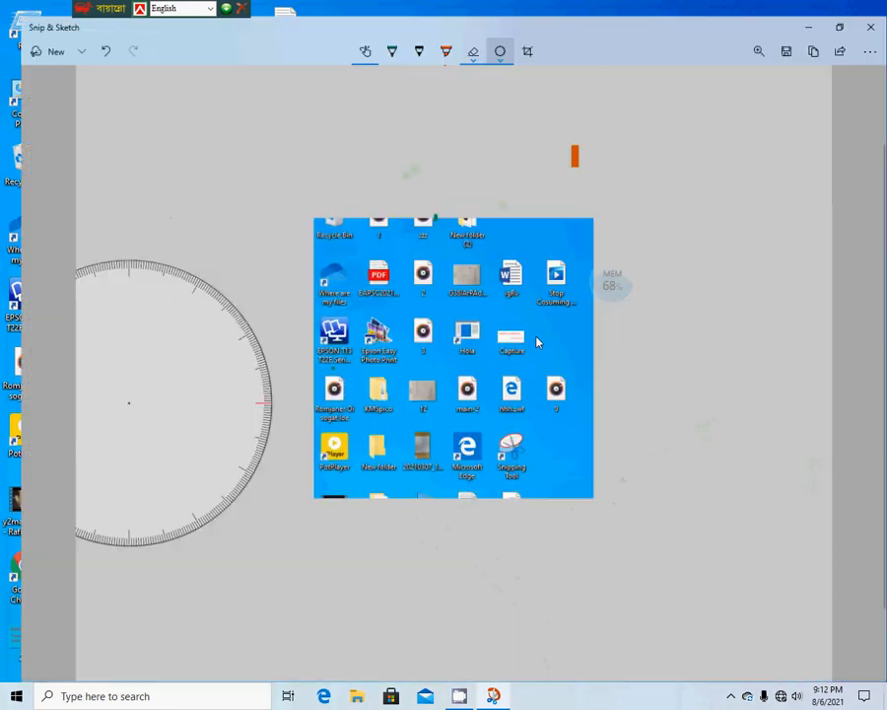
left_click_drag(320, 10, 634, 350)
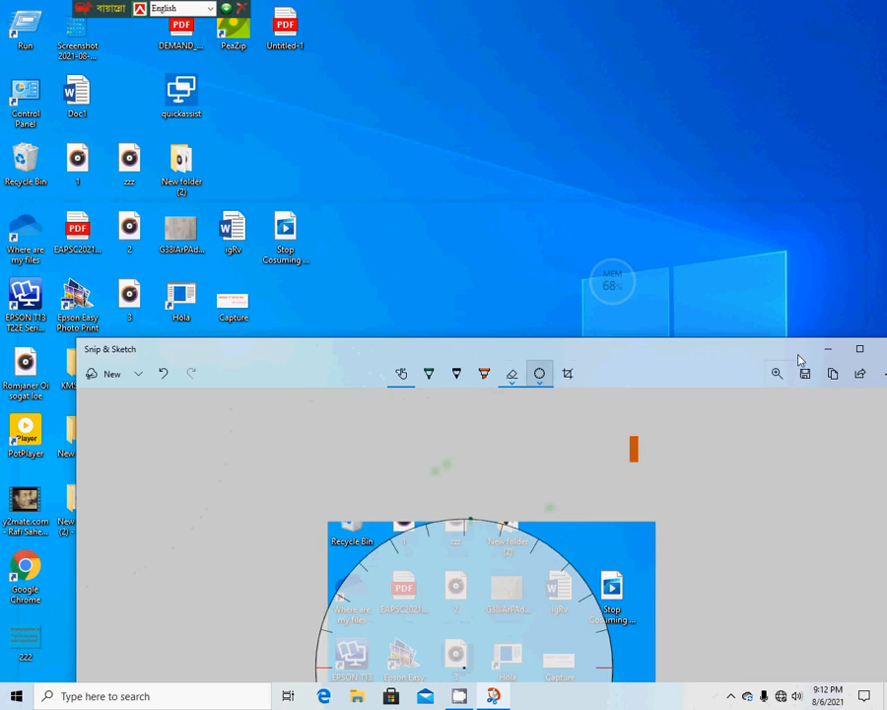
left_click(828, 349)
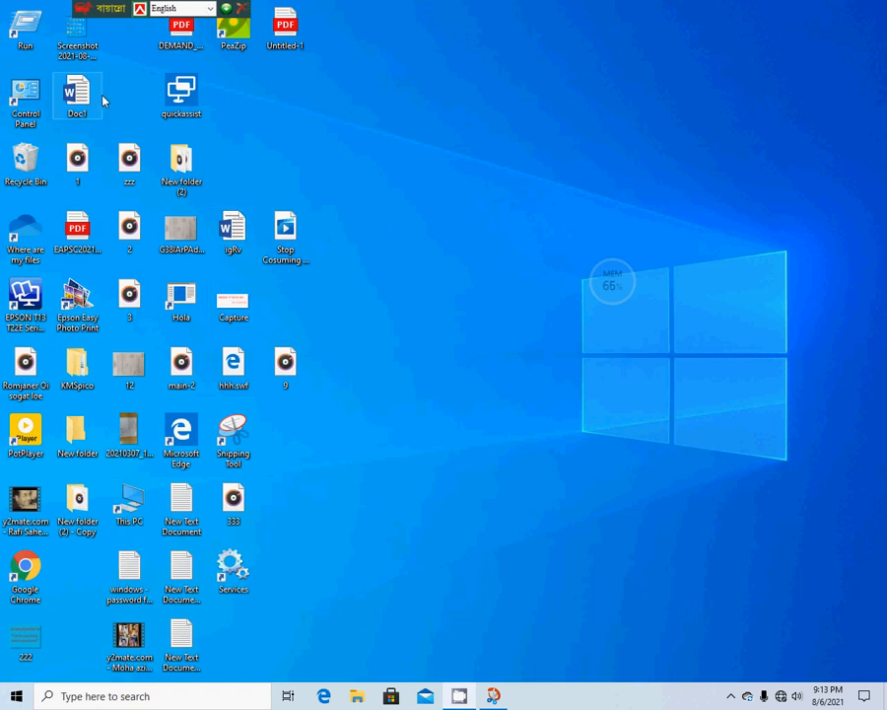
Move the saved screenshot file to an empty area of the desktop, view it in Photos and close the viewer
left_click_drag(83, 56, 457, 203)
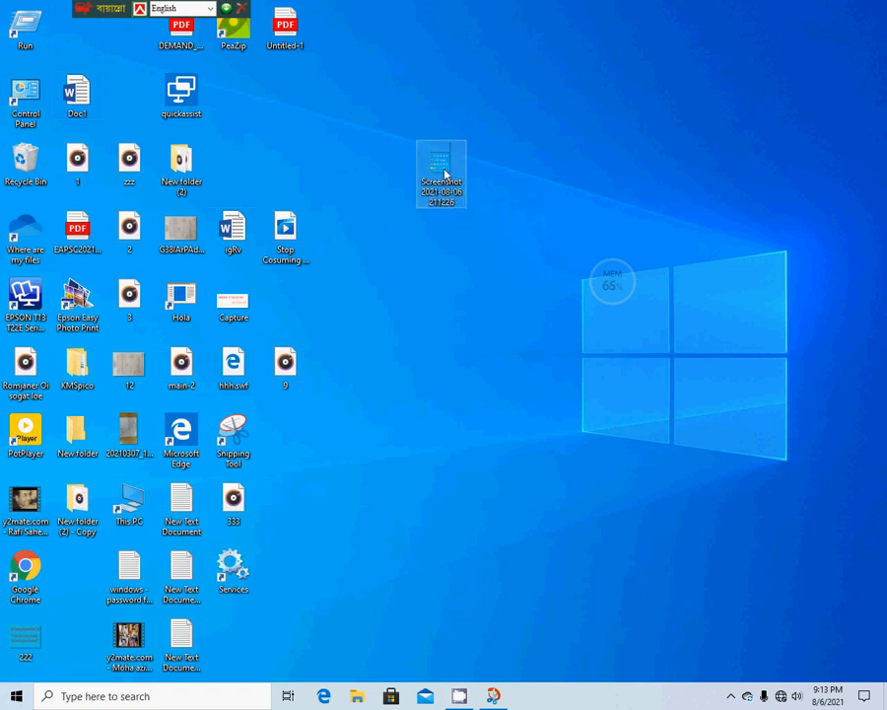
double_click(444, 175)
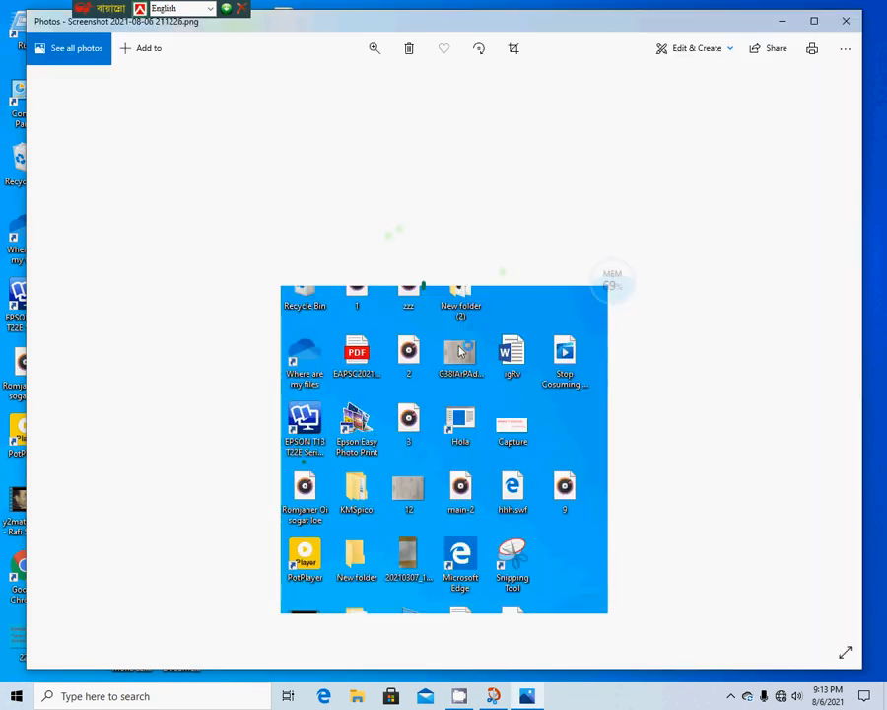
left_click(846, 21)
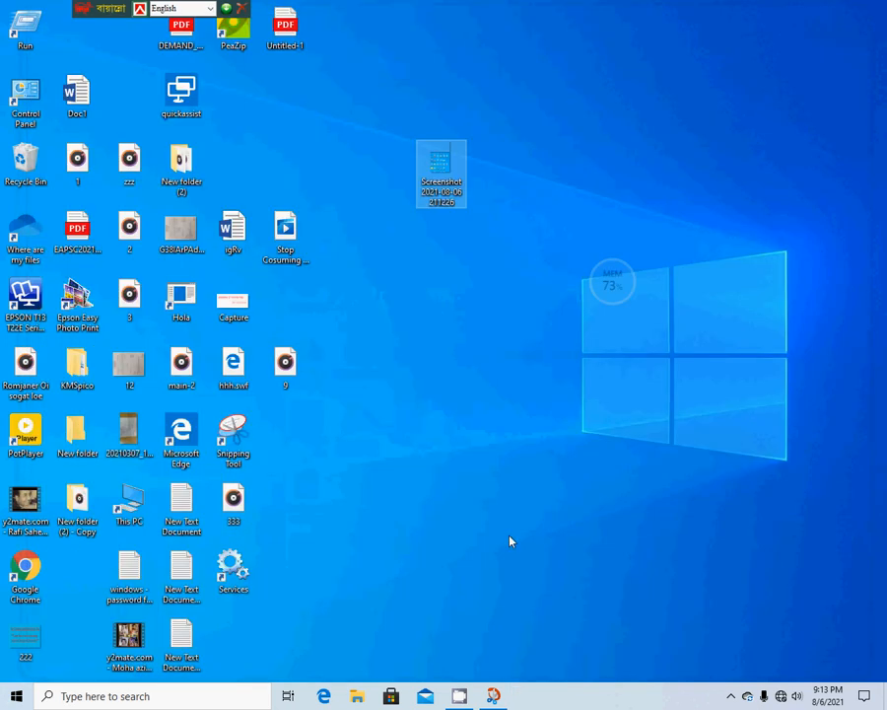
Switch back to Snip & Sketch and move its window up into full view
left_click(491, 698)
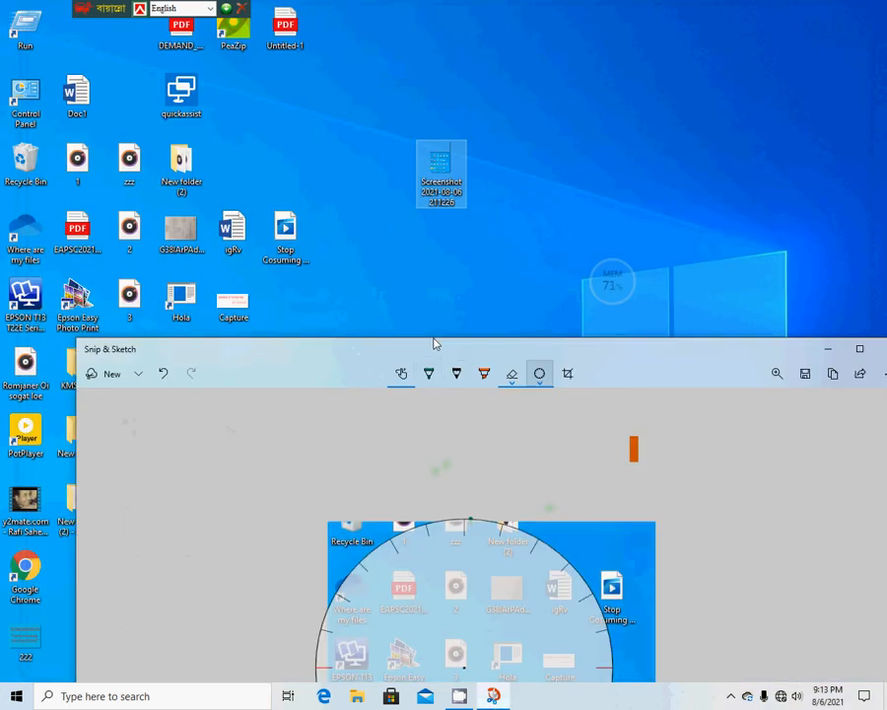
mouse_move(428, 347)
left_mouse_down()
mouse_move(354, 110)
mouse_move(363, 75)
left_mouse_up()
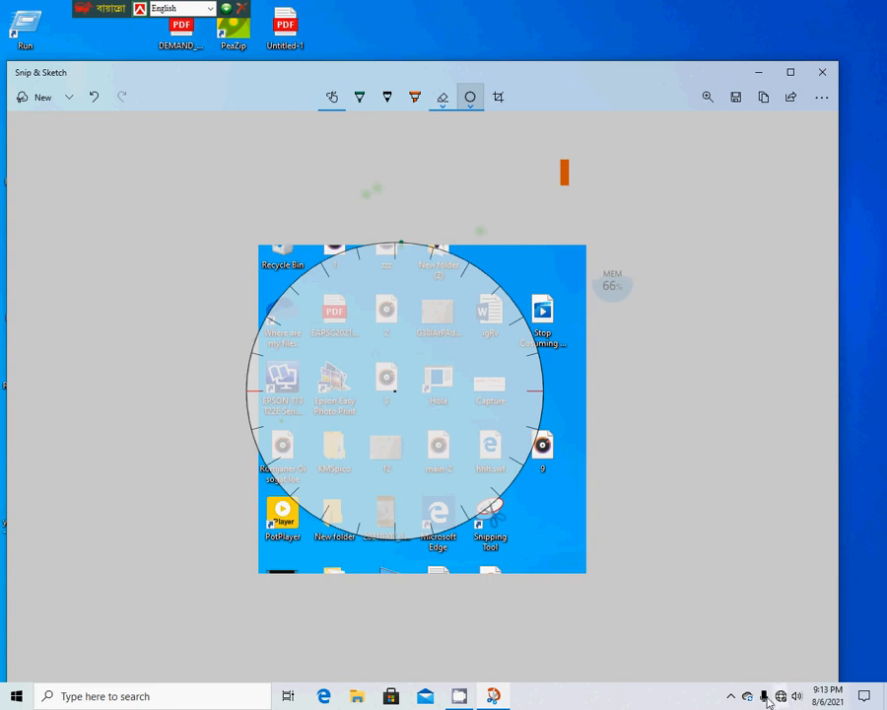
left_click(734, 696)
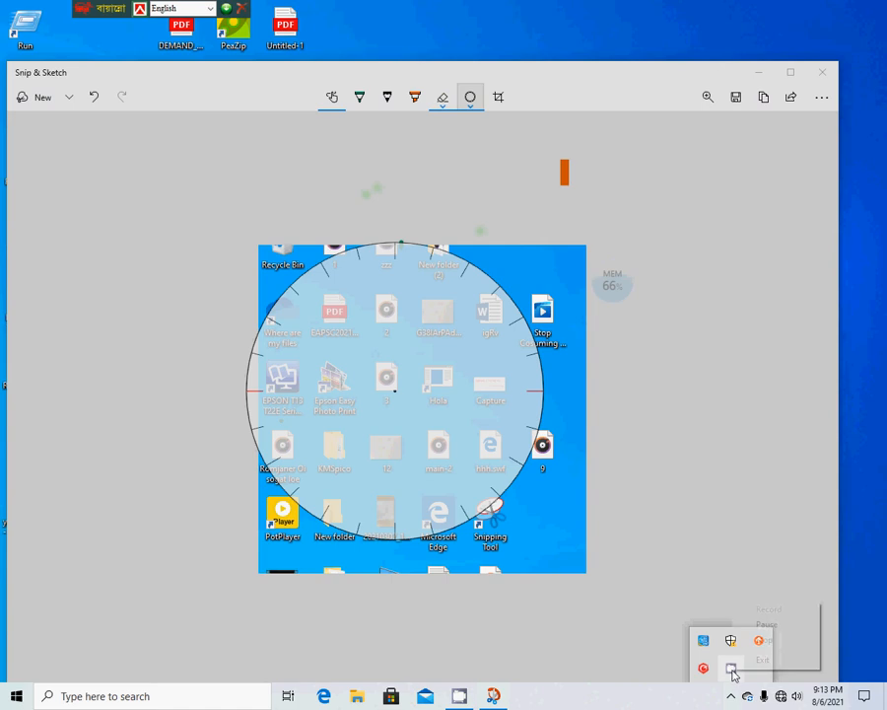